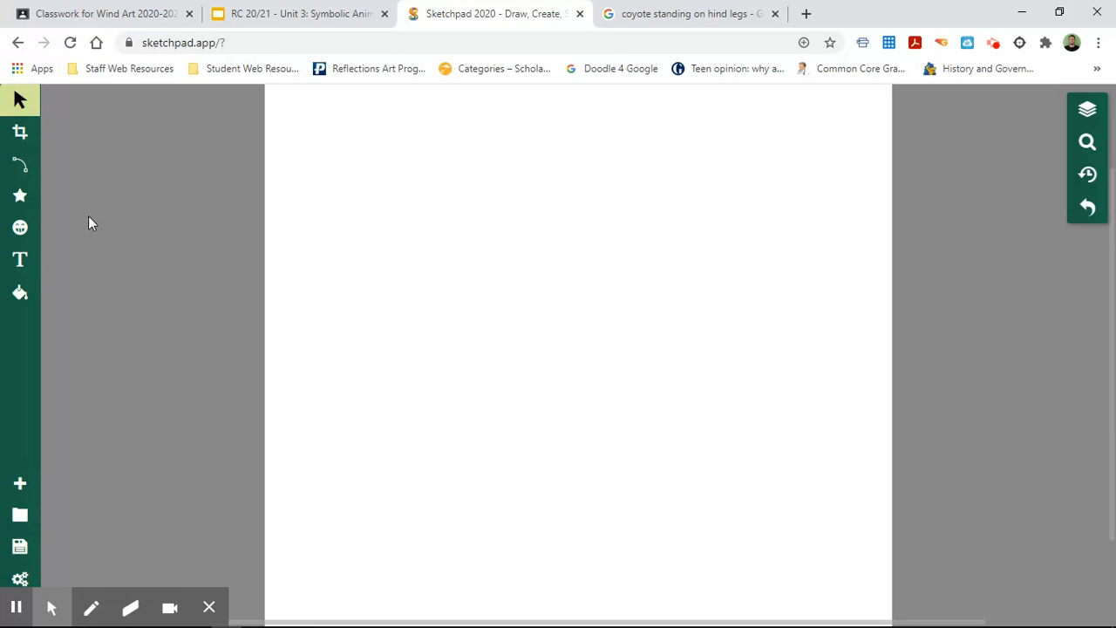
Search the clipart library for "coyote" and place the wild dog illustration on the canvas
{"action": "left_click", "coordinate": [19, 227]}
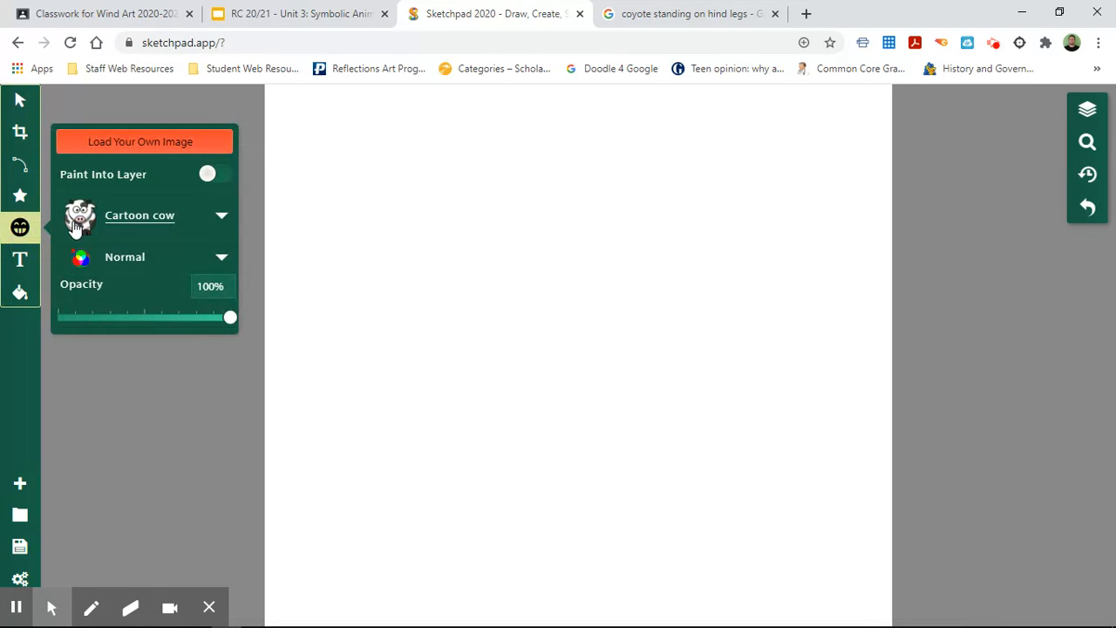
{"action": "left_click", "coordinate": [142, 225]}
{"action": "left_click", "coordinate": [370, 126]}
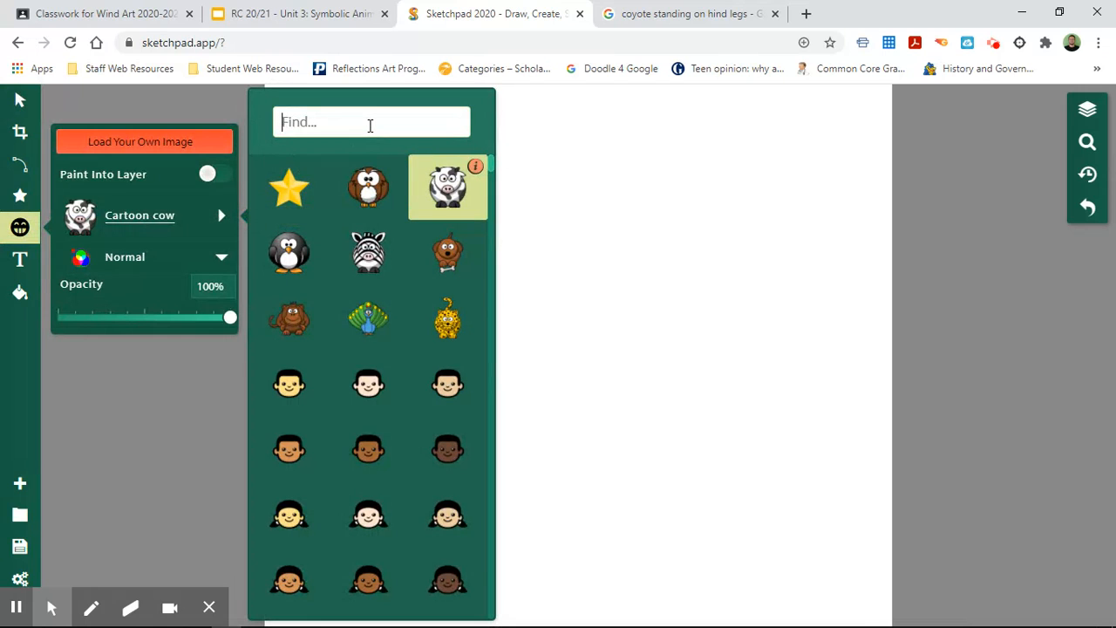
{"action": "type", "text": "coyote"}
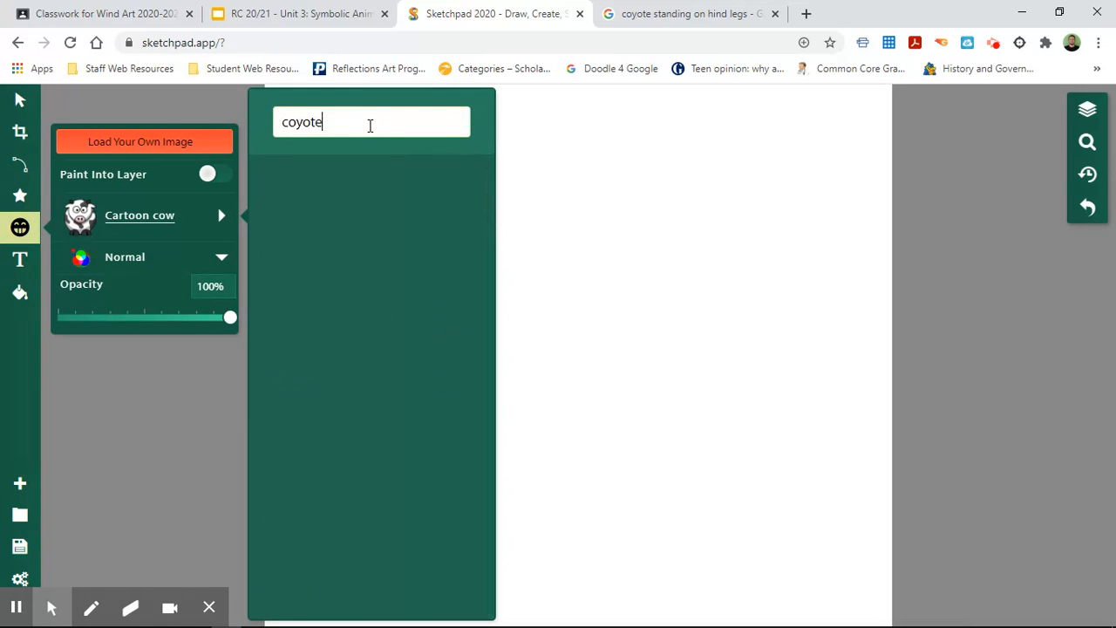
{"action": "mouse_move", "coordinate": [364, 202]}
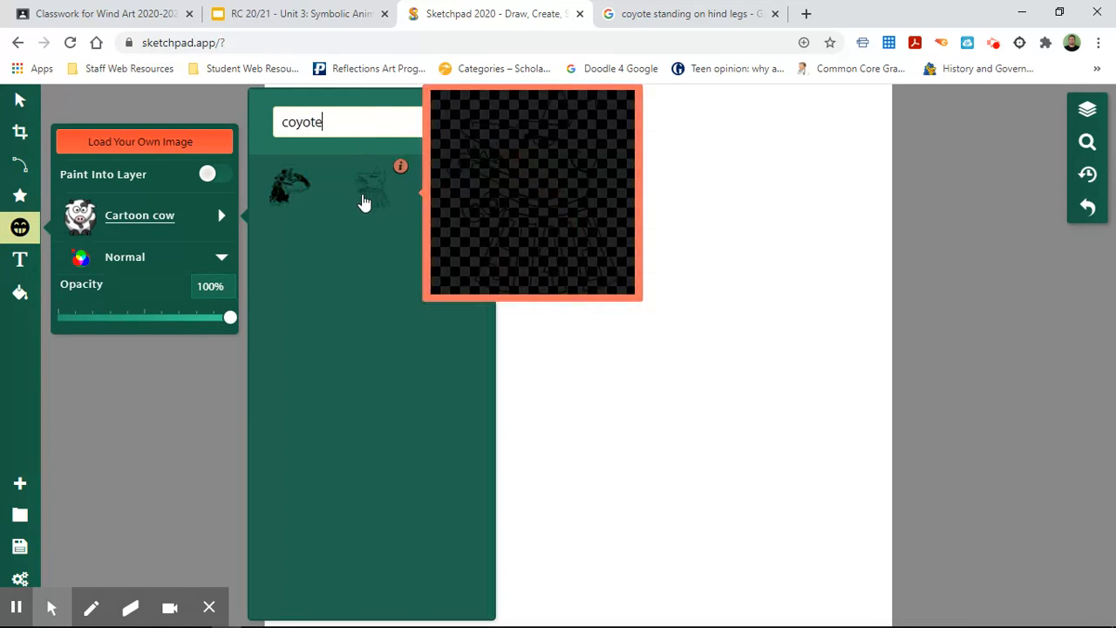
{"action": "mouse_move", "coordinate": [294, 185]}
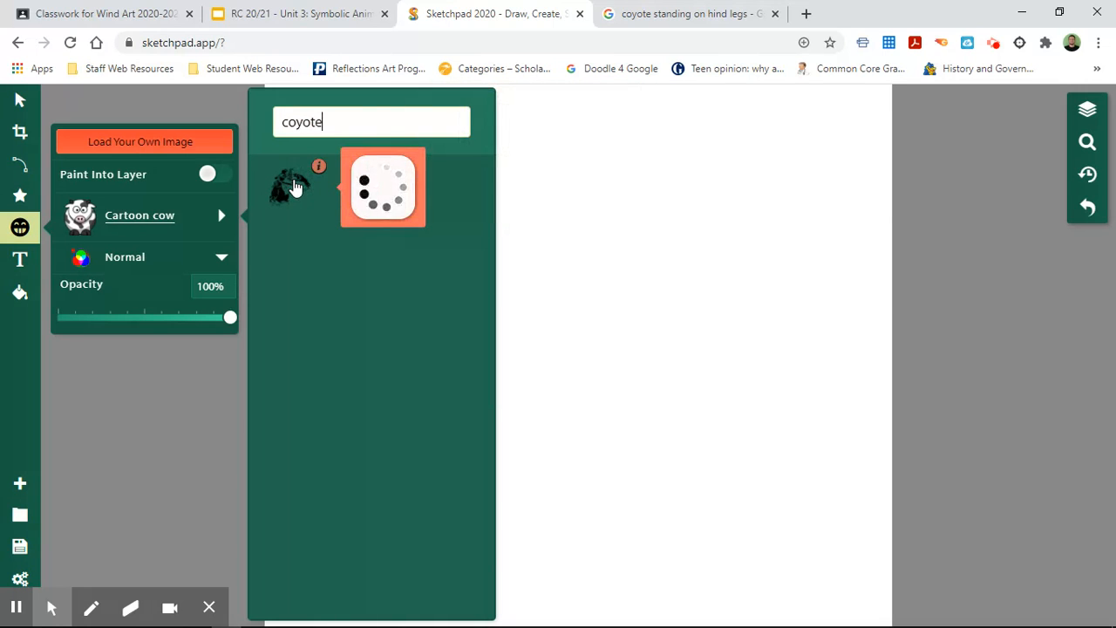
{"action": "left_click", "coordinate": [294, 182]}
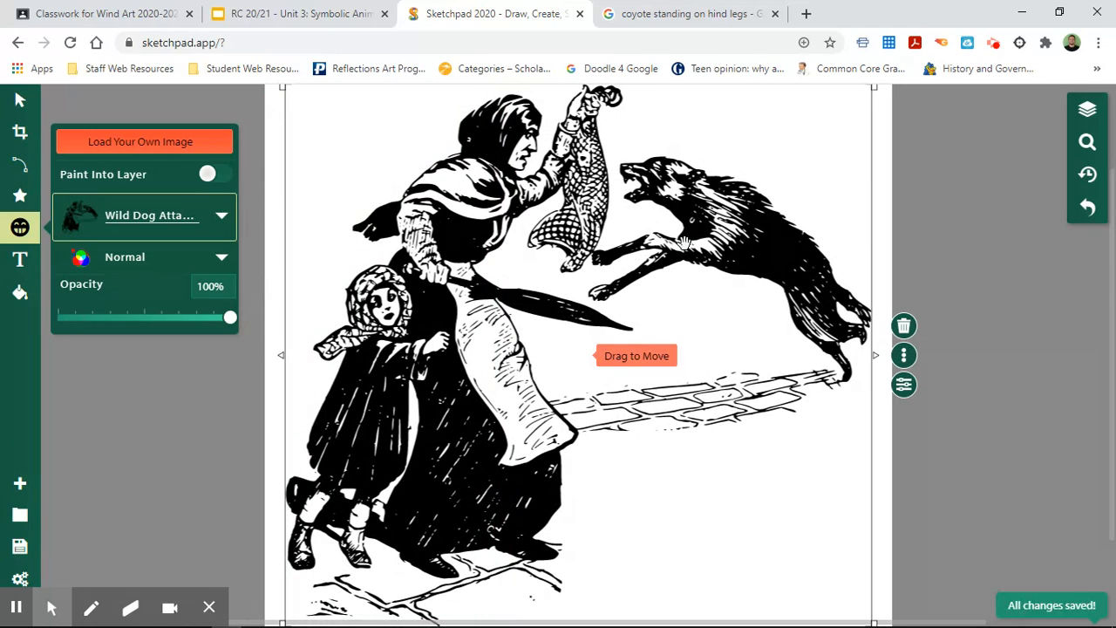
Find the line-drawn coyote clipart, add it to the canvas and move it into the empty area below the brick wall
{"action": "left_click", "coordinate": [165, 220]}
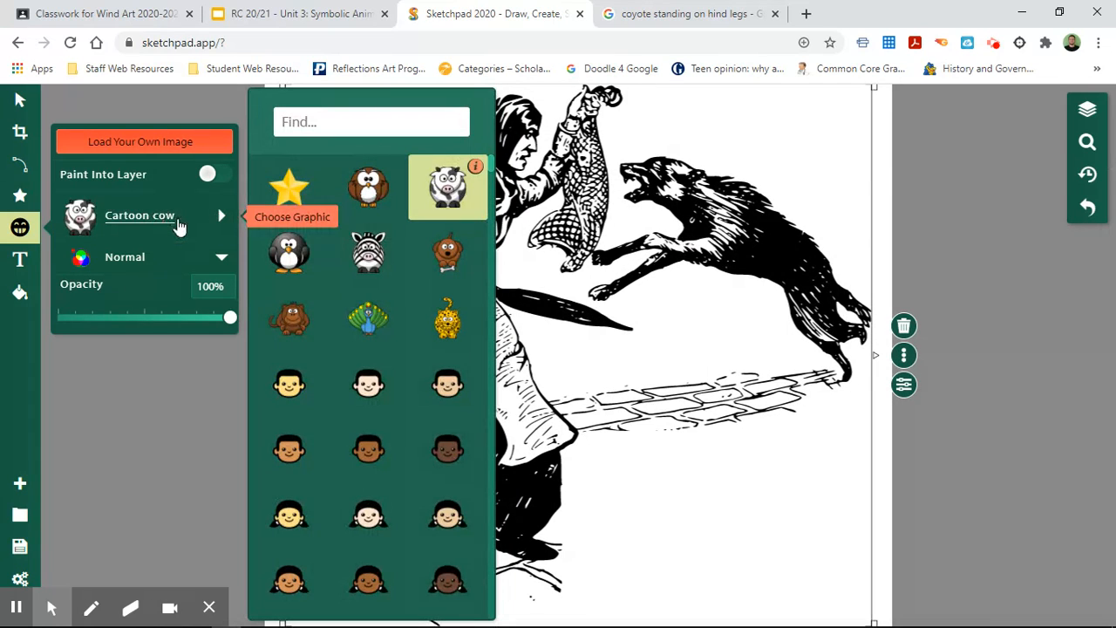
{"action": "left_click", "coordinate": [336, 126]}
{"action": "type", "text": "cpo"}
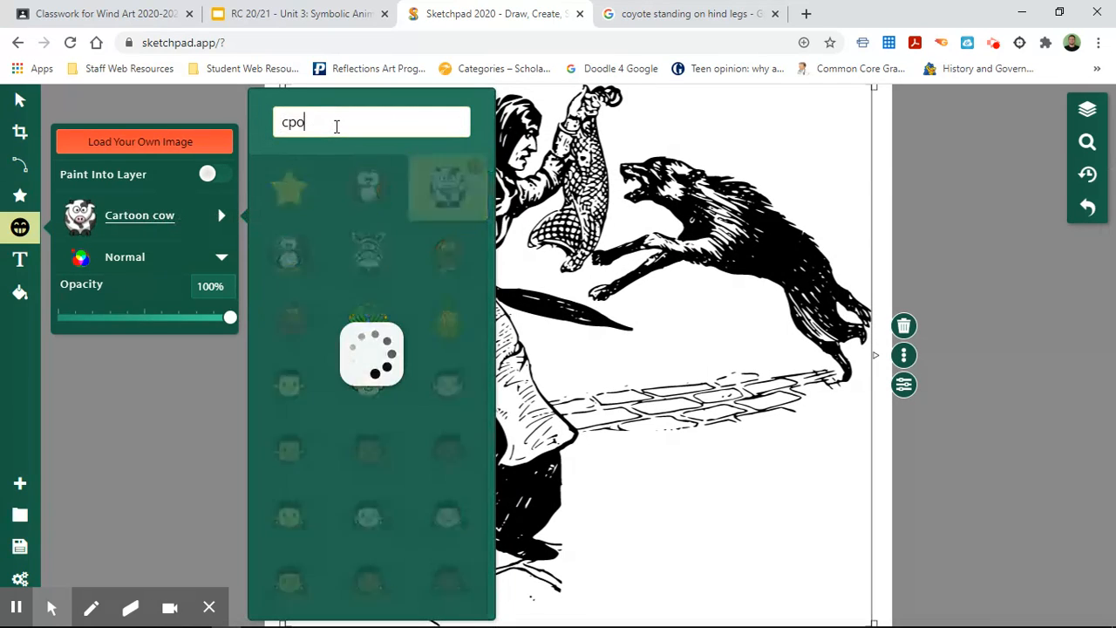
{"action": "key", "text": "BackSpace"}
{"action": "key", "text": "BackSpace"}
{"action": "type", "text": "oyo"}
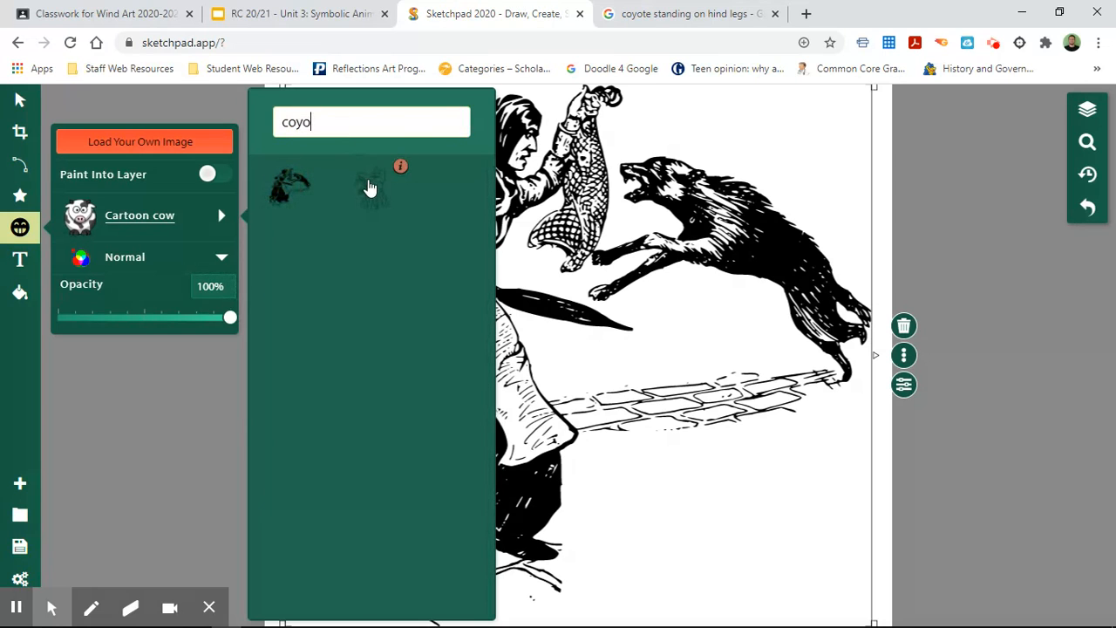
{"action": "left_click", "coordinate": [369, 188]}
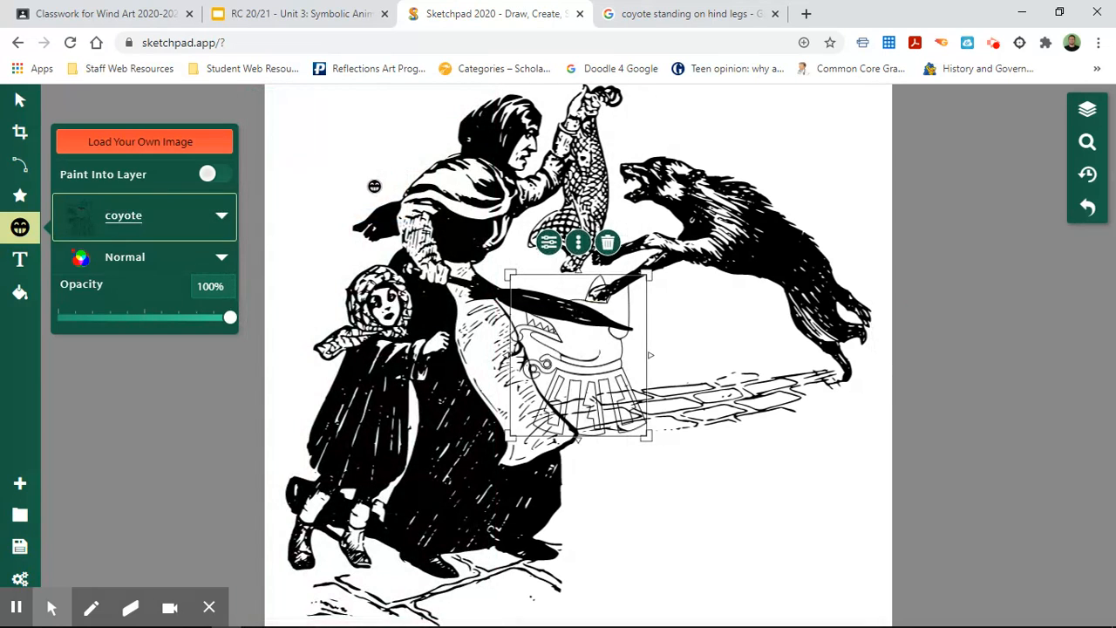
{"action": "left_click_drag", "start_coordinate": [640, 351], "coordinate": [752, 523]}
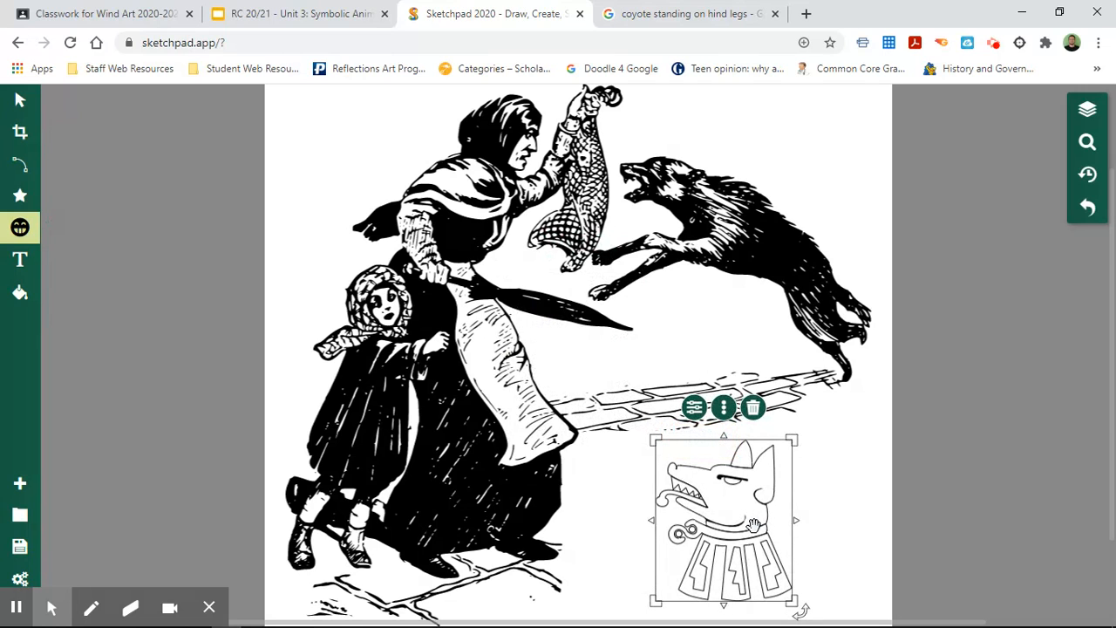
{"action": "left_click", "coordinate": [16, 607]}
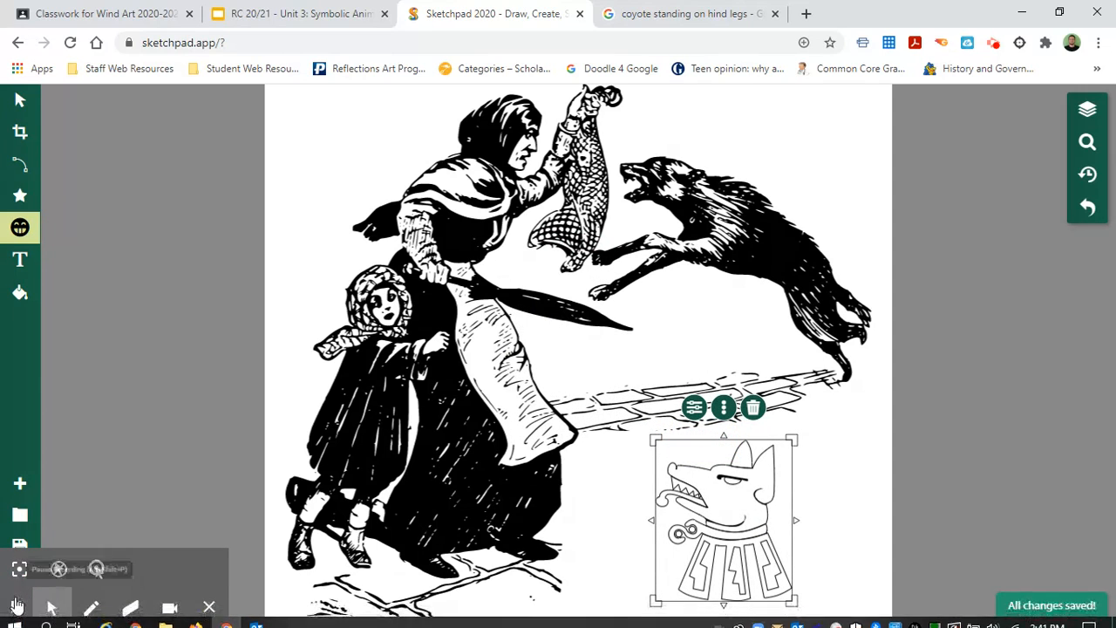
{"action": "left_click", "coordinate": [17, 608]}
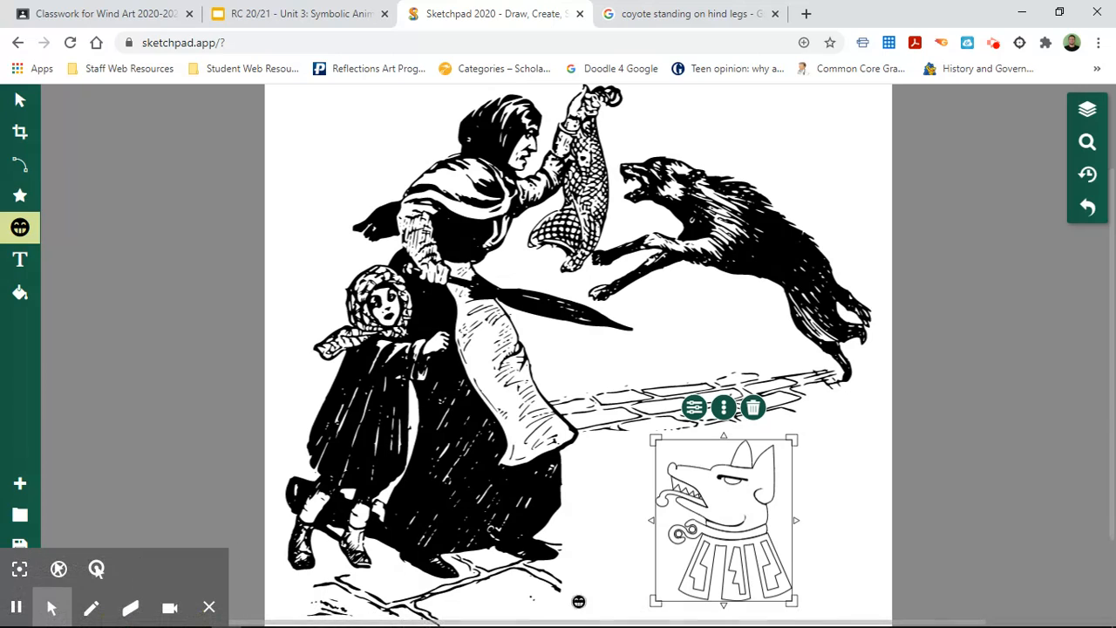
Delete the line-drawn coyote and the wild dog illustration so the canvas is blank
{"action": "left_click", "coordinate": [703, 523]}
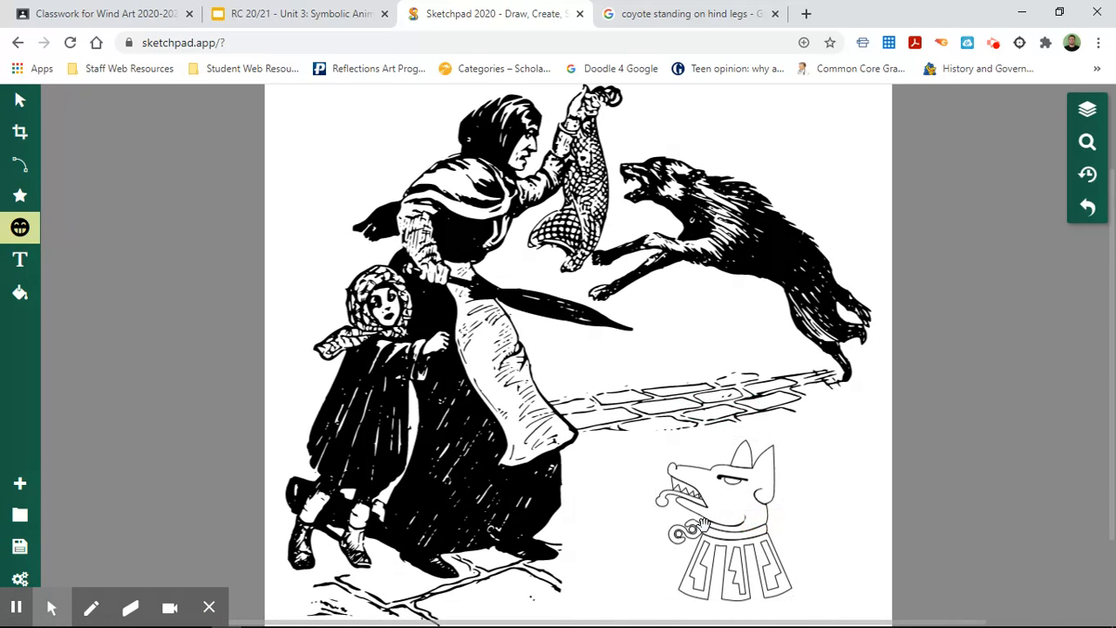
{"action": "left_click", "coordinate": [719, 490]}
{"action": "key", "text": "Delete"}
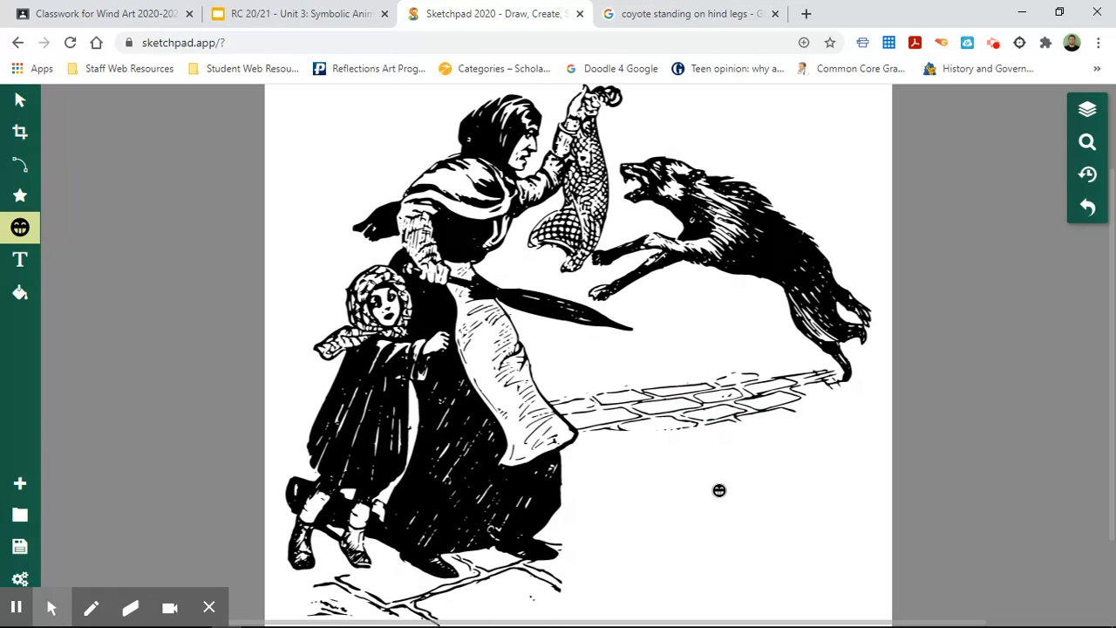
{"action": "left_click", "coordinate": [438, 256]}
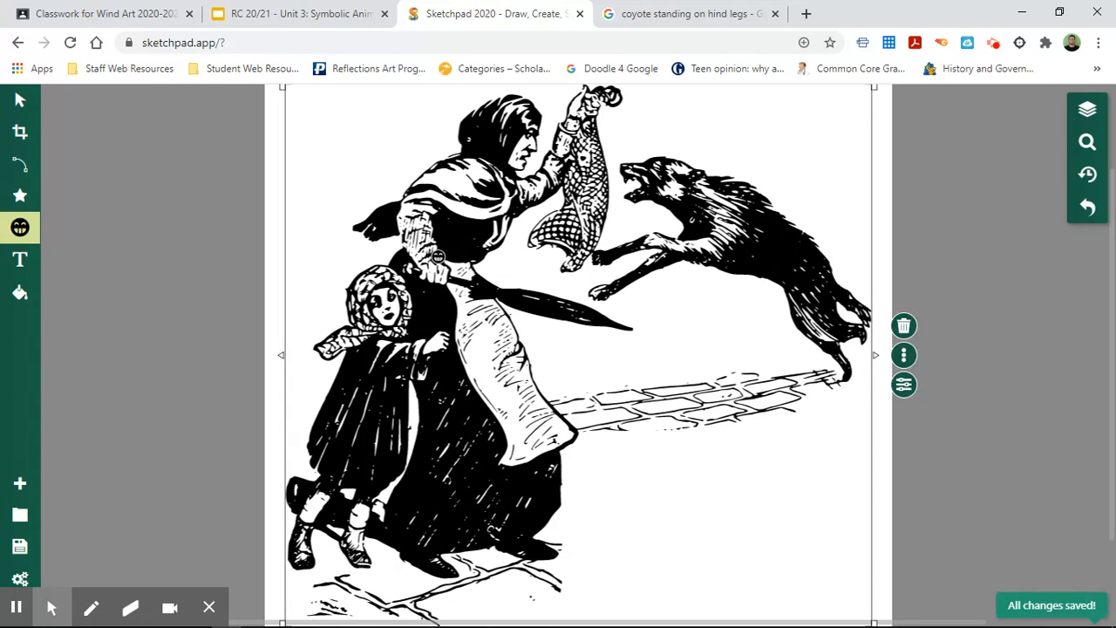
{"action": "key", "text": "Delete"}
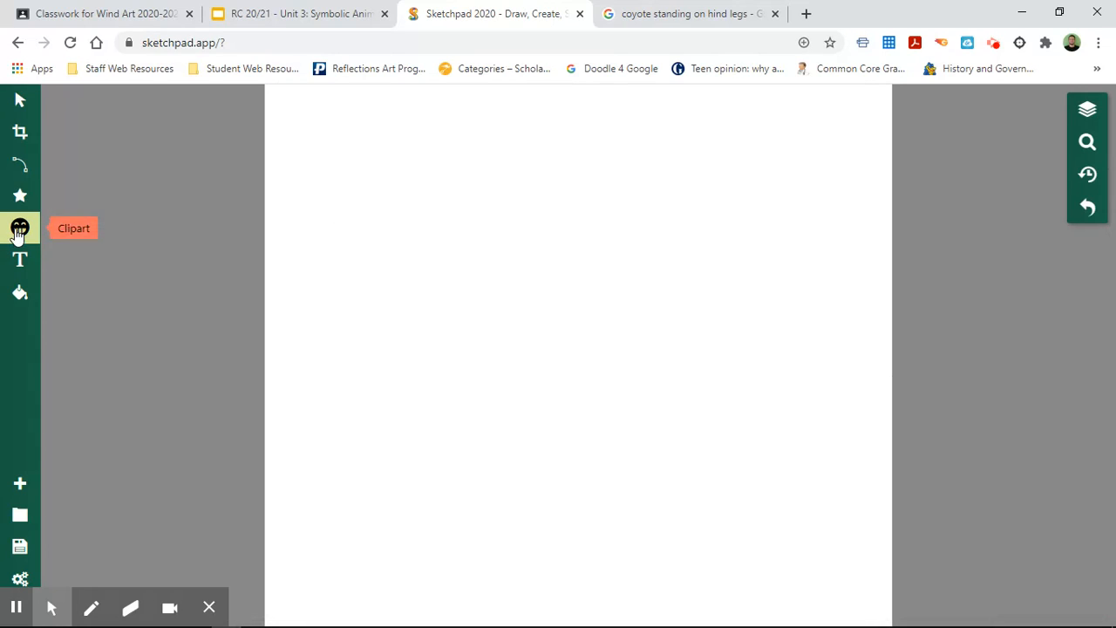
{"action": "left_click", "coordinate": [20, 228]}
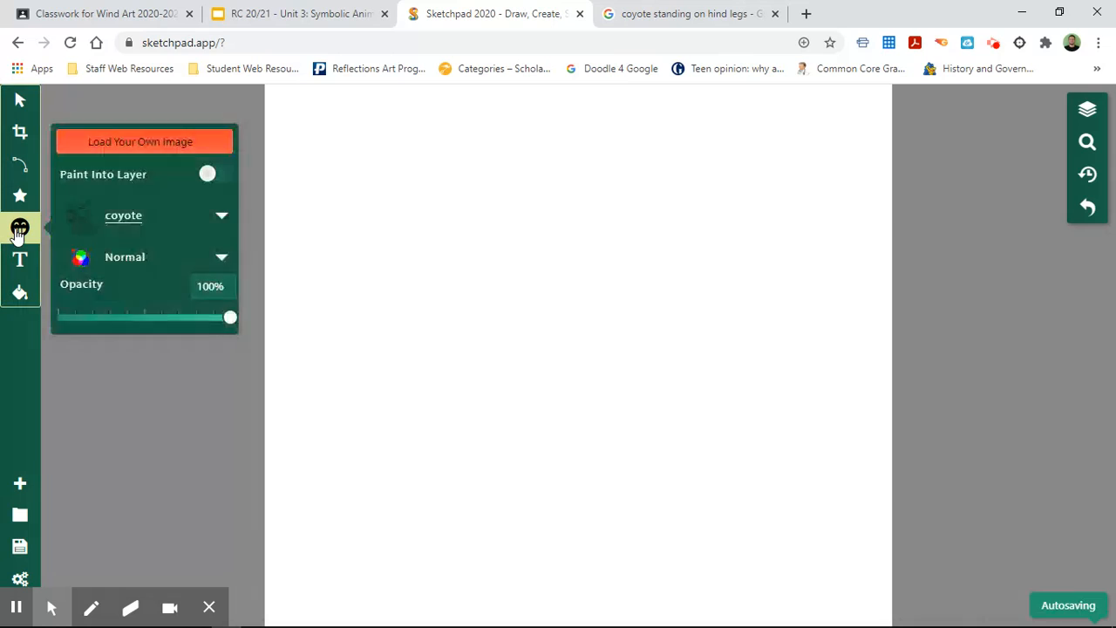
{"action": "left_click", "coordinate": [143, 143]}
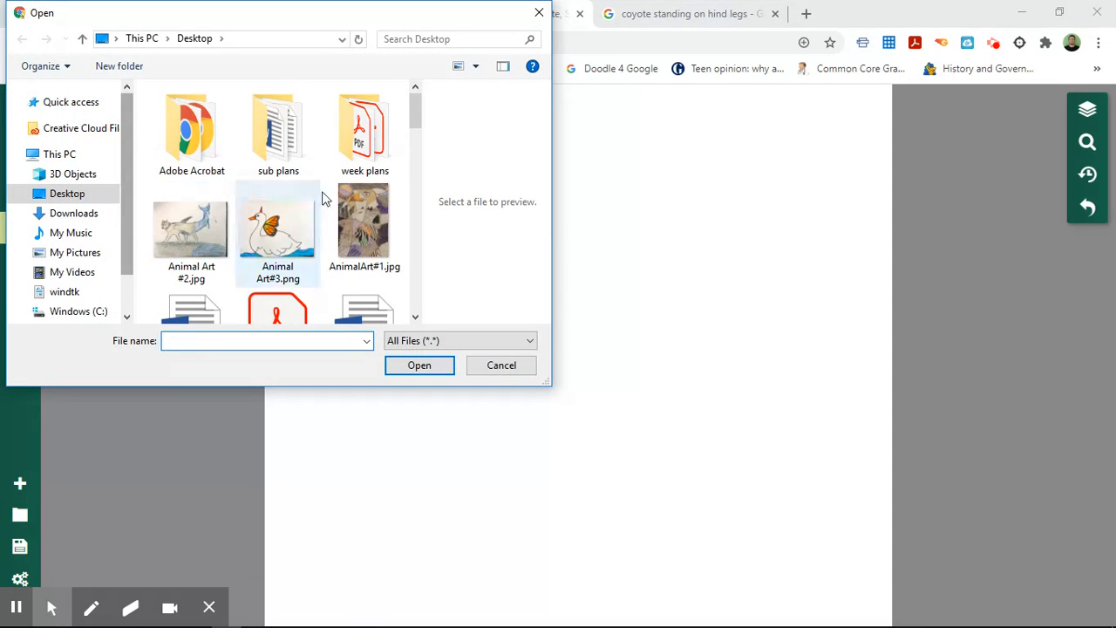
{"action": "left_click", "coordinate": [503, 366]}
Switch to the Google Images results for "coyote standing on hind legs" and browse them for a suitable reference photo
{"action": "left_click", "coordinate": [644, 19]}
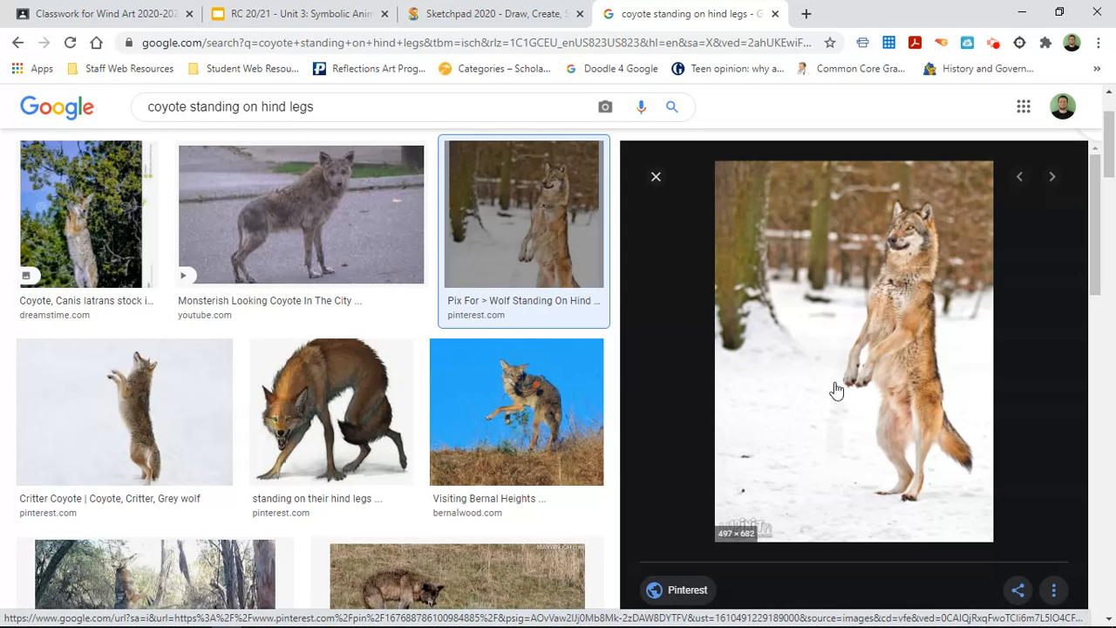
{"action": "scroll", "coordinate": [858, 391], "scroll_direction": "down", "scroll_amount": 4}
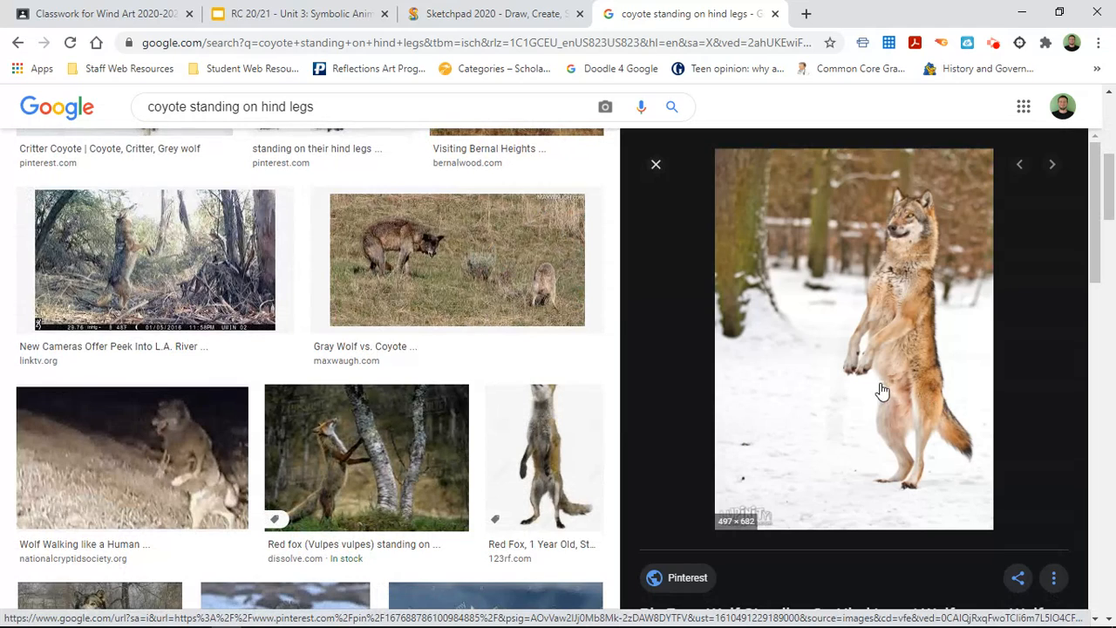
{"action": "left_click", "coordinate": [556, 449]}
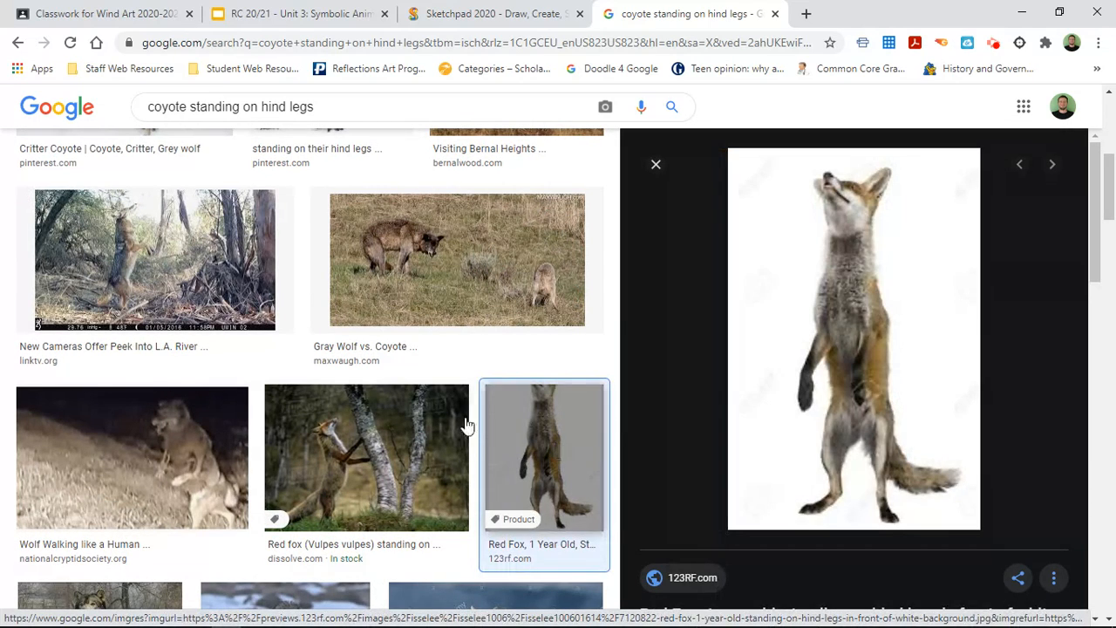
{"action": "scroll", "coordinate": [475, 424], "scroll_direction": "down", "scroll_amount": 2}
{"action": "scroll", "coordinate": [462, 424], "scroll_direction": "down", "scroll_amount": 1}
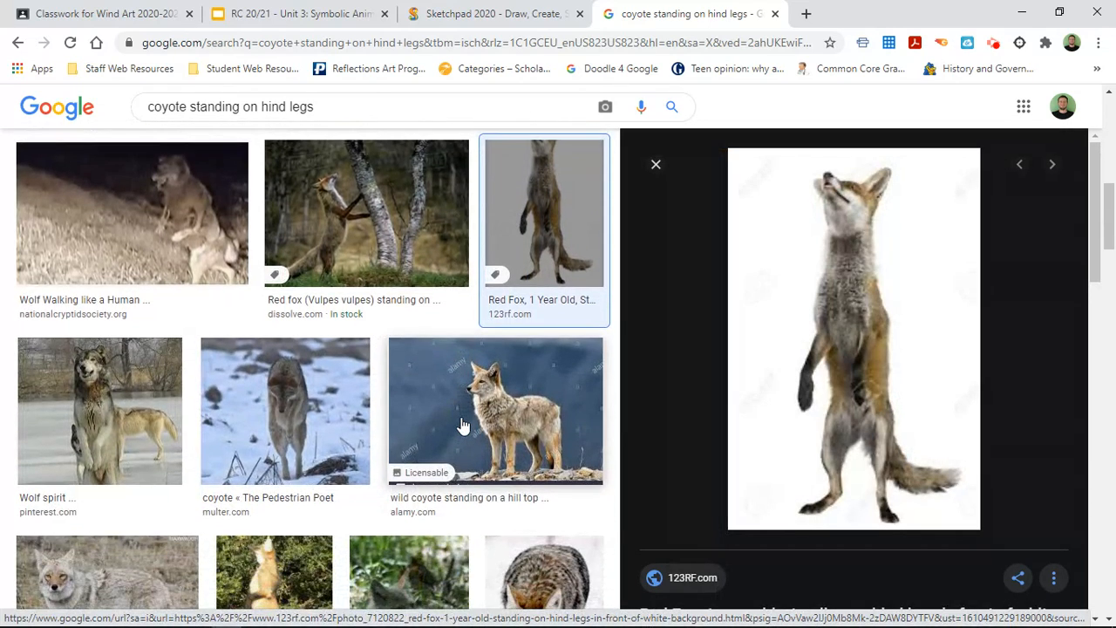
{"action": "scroll", "coordinate": [462, 424], "scroll_direction": "down", "scroll_amount": 6}
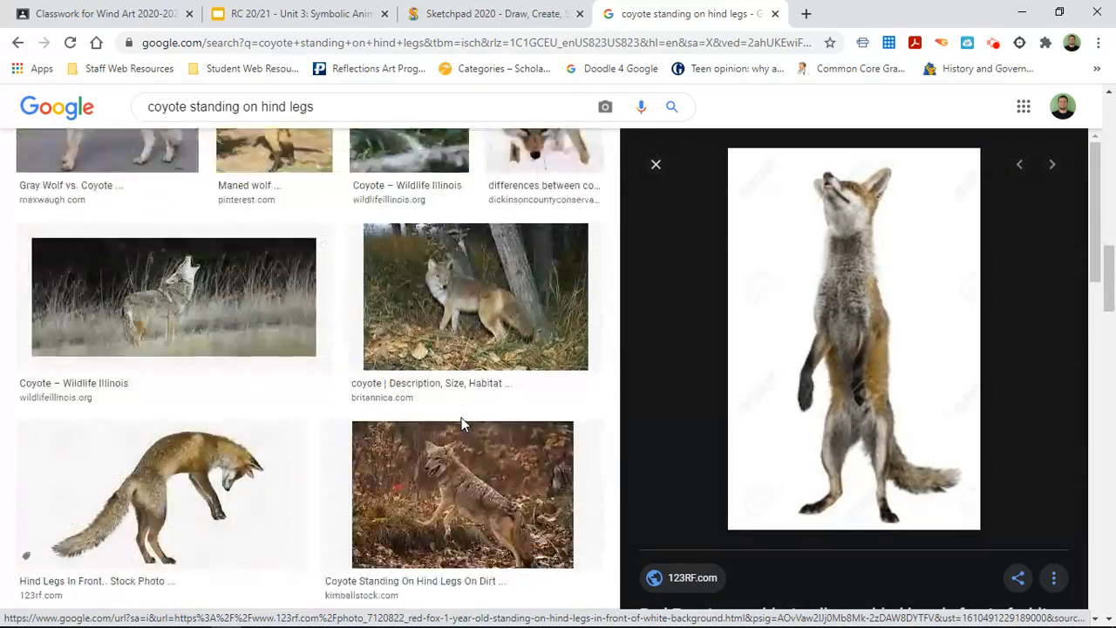
{"action": "scroll", "coordinate": [463, 425], "scroll_direction": "down", "scroll_amount": 4}
{"action": "scroll", "coordinate": [462, 424], "scroll_direction": "up", "scroll_amount": 17}
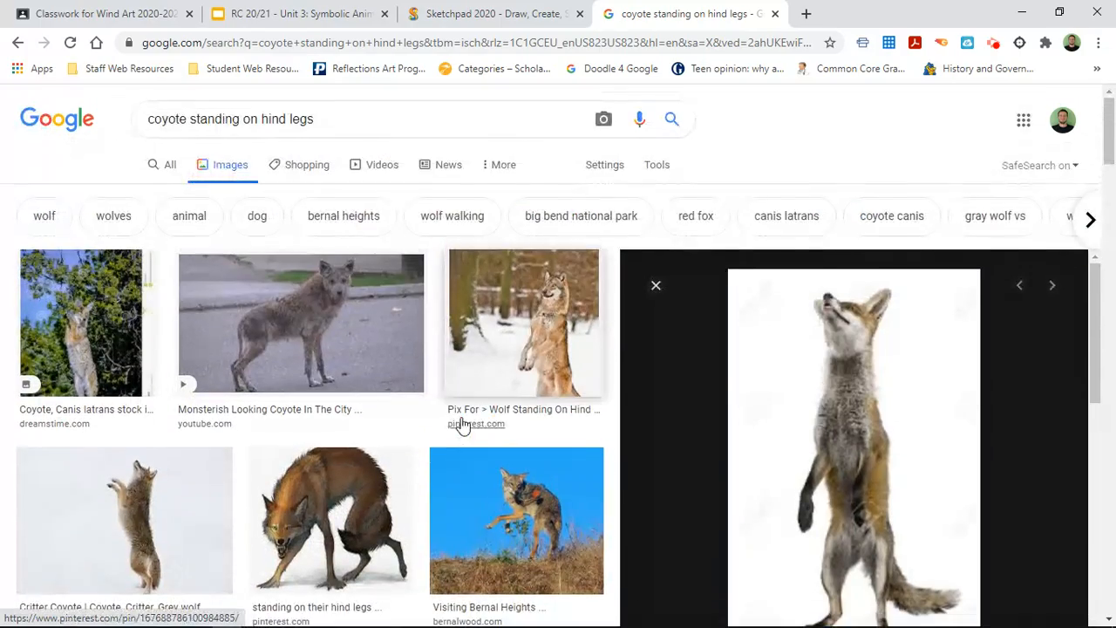
Preview the photo of the wolf standing in the snow and save it to the Desktop as a PNG named "coyote standing"
{"action": "left_click", "coordinate": [531, 330]}
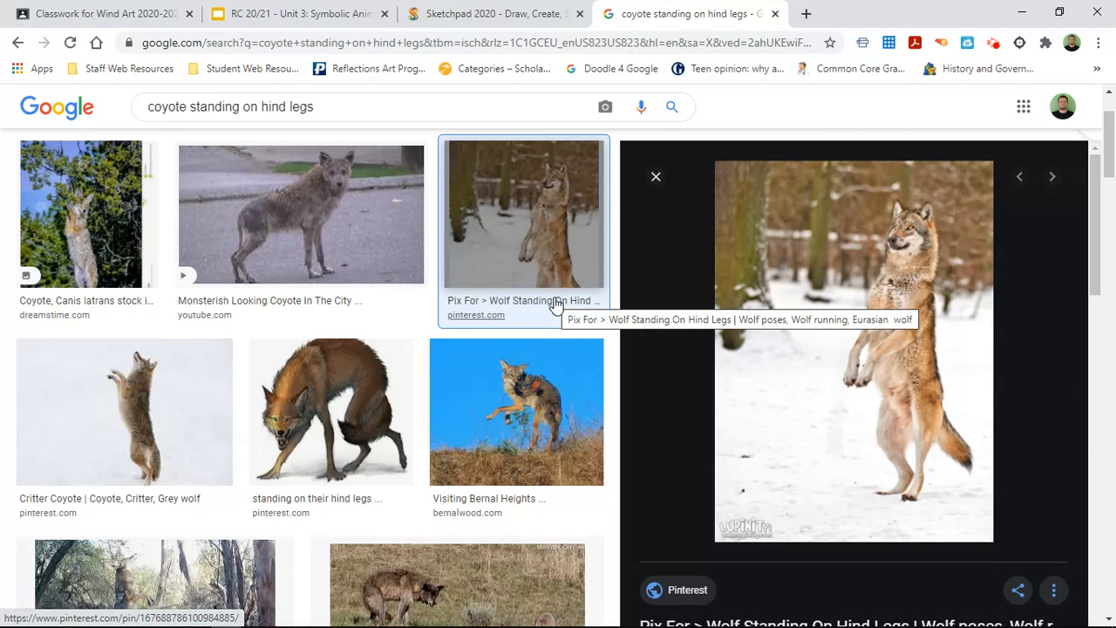
{"action": "right_click", "coordinate": [799, 352]}
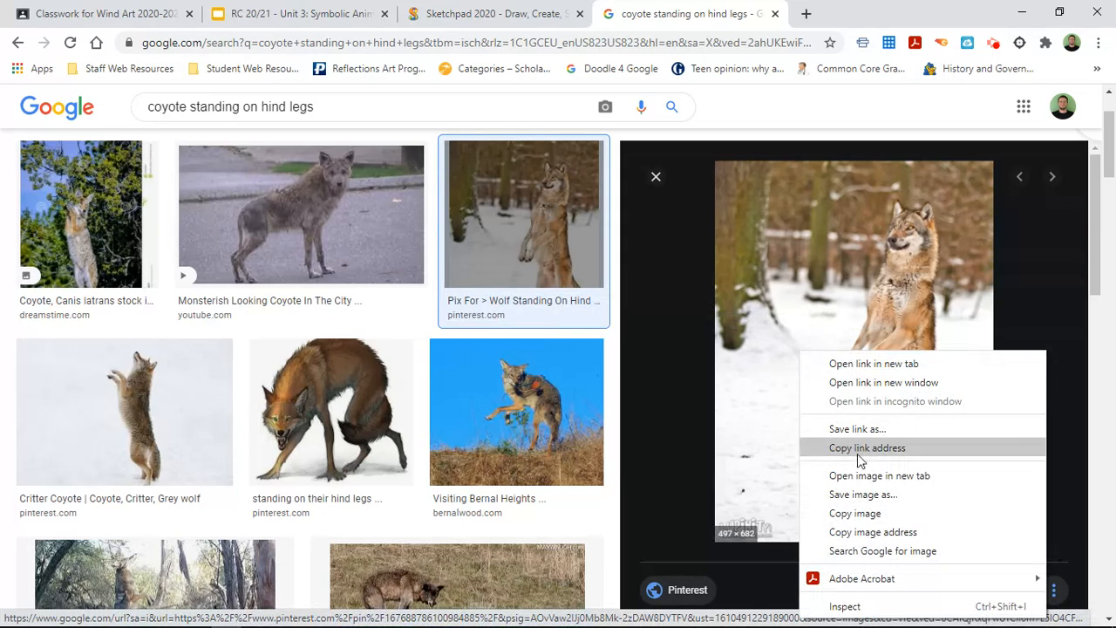
{"action": "left_click", "coordinate": [859, 495]}
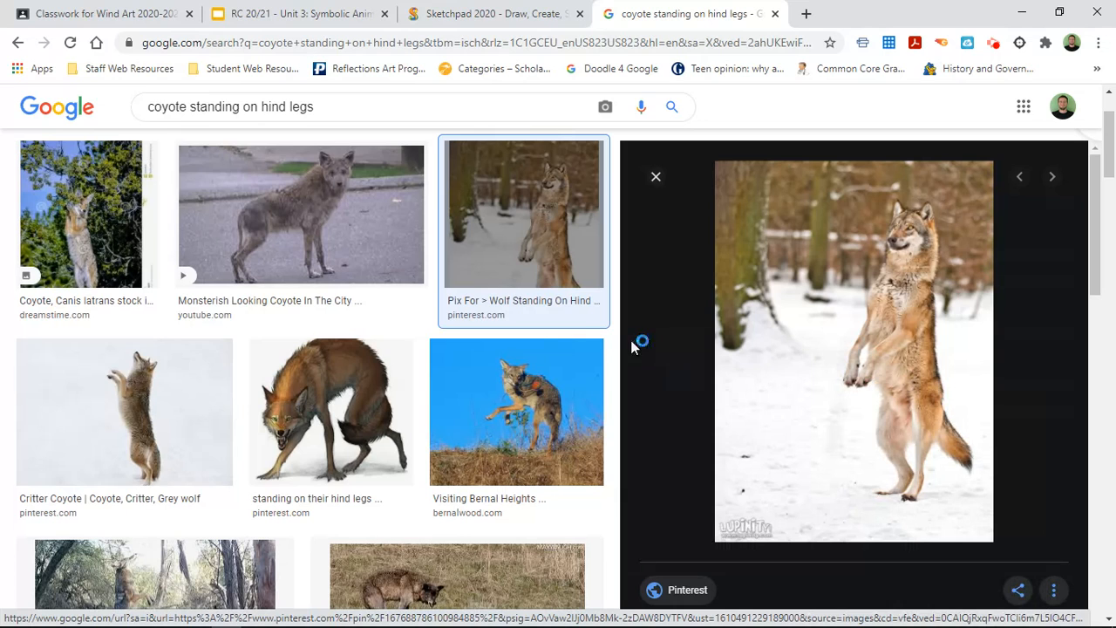
{"action": "type", "text": "coyote standing"}
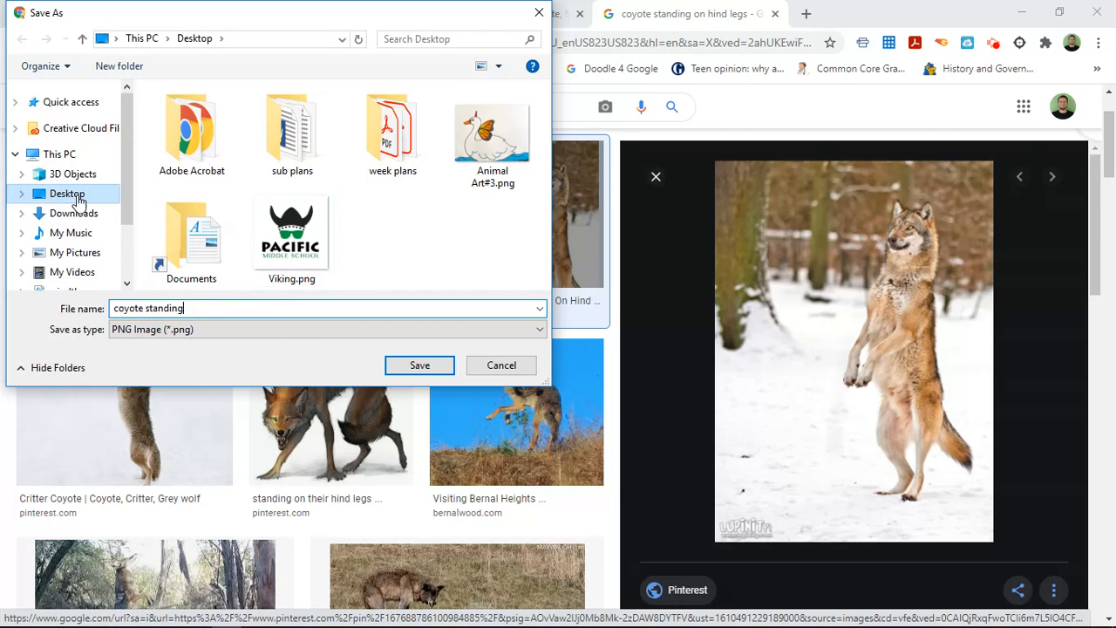
{"action": "left_click", "coordinate": [420, 365]}
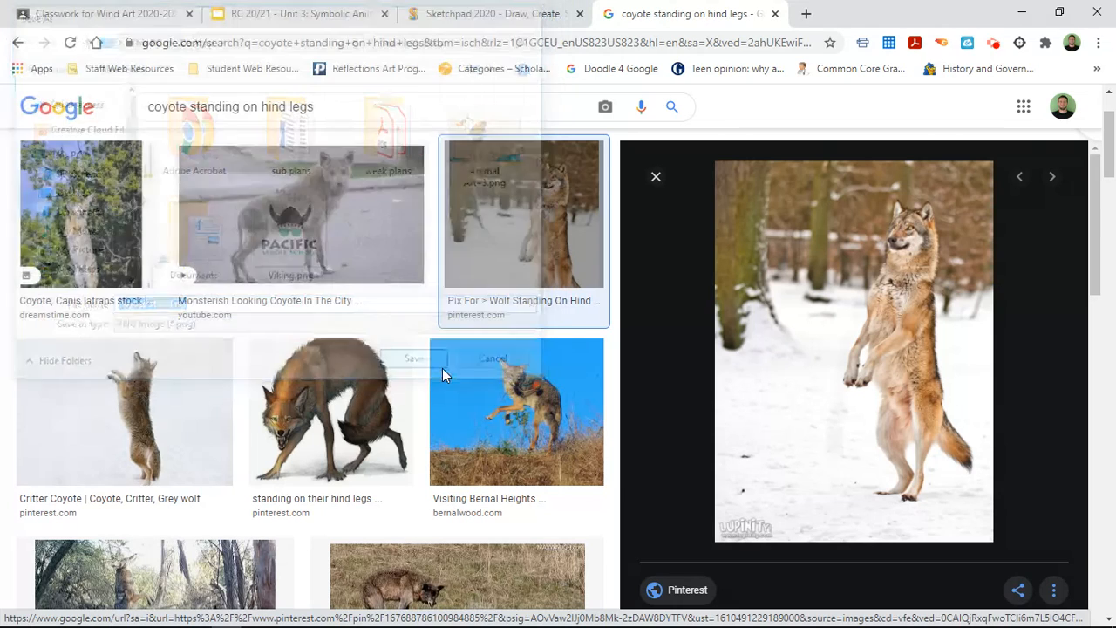
Return to Sketchpad and place the downloaded file coyote standing.png on the canvas
{"action": "left_click", "coordinate": [539, 14]}
{"action": "mouse_move", "coordinate": [105, 606]}
{"action": "left_mouse_down"}
{"action": "mouse_move", "coordinate": [249, 526]}
{"action": "mouse_move", "coordinate": [517, 329]}
{"action": "left_mouse_up"}
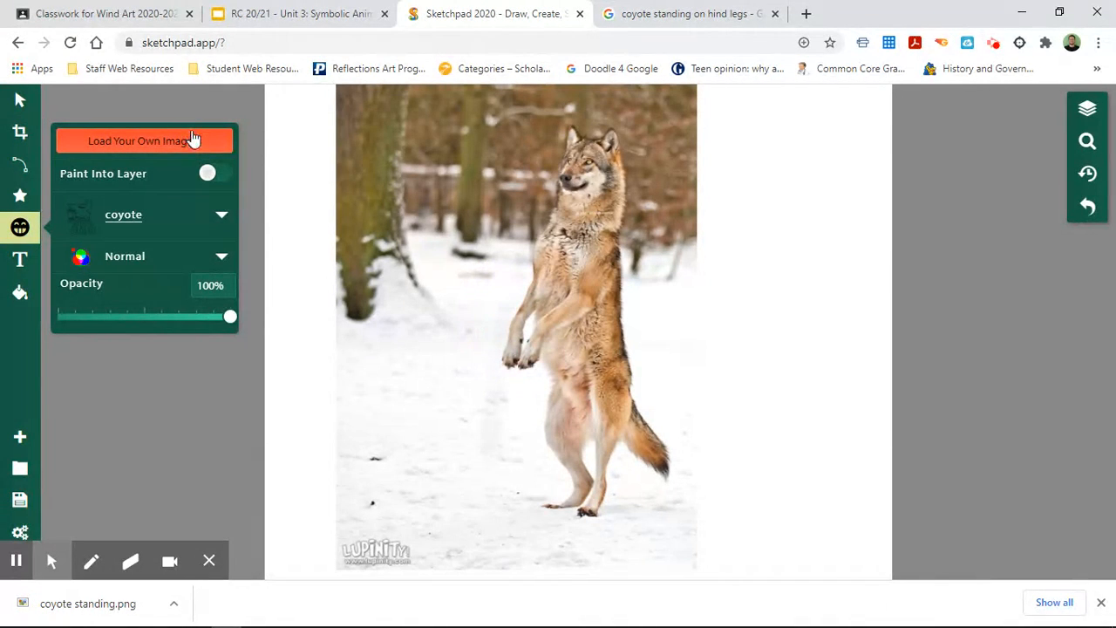
Load coyote standing.png from the Desktop as a custom clipart image to add another copy to the canvas
{"action": "left_click", "coordinate": [193, 140]}
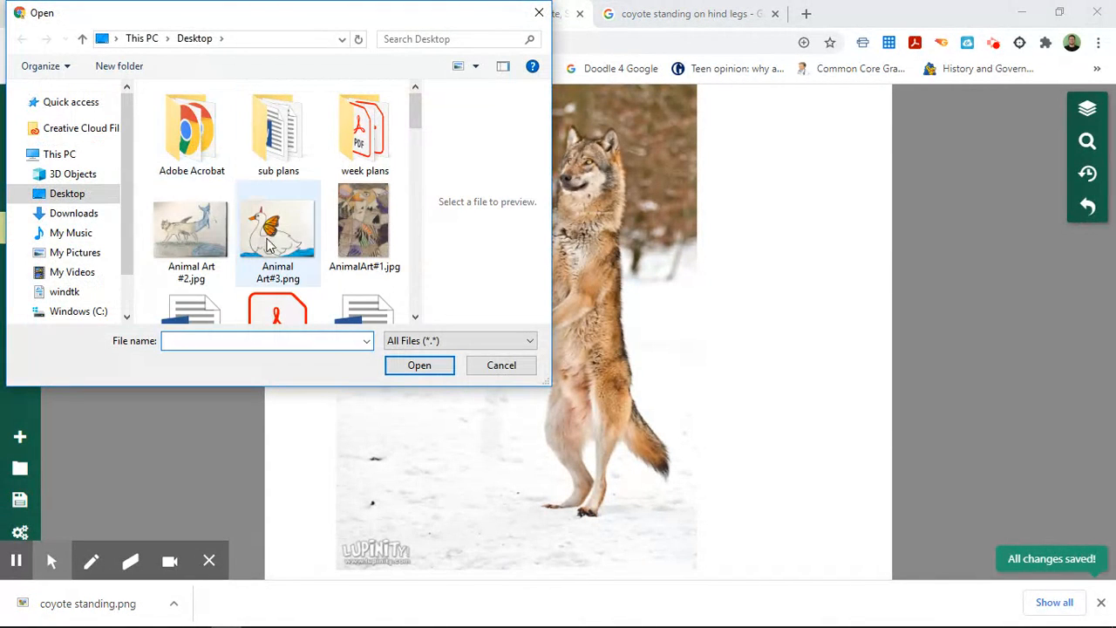
{"action": "scroll", "coordinate": [354, 298], "scroll_direction": "down", "scroll_amount": 1}
{"action": "scroll", "coordinate": [356, 298], "scroll_direction": "up", "scroll_amount": 1}
{"action": "scroll", "coordinate": [355, 298], "scroll_direction": "down", "scroll_amount": 3}
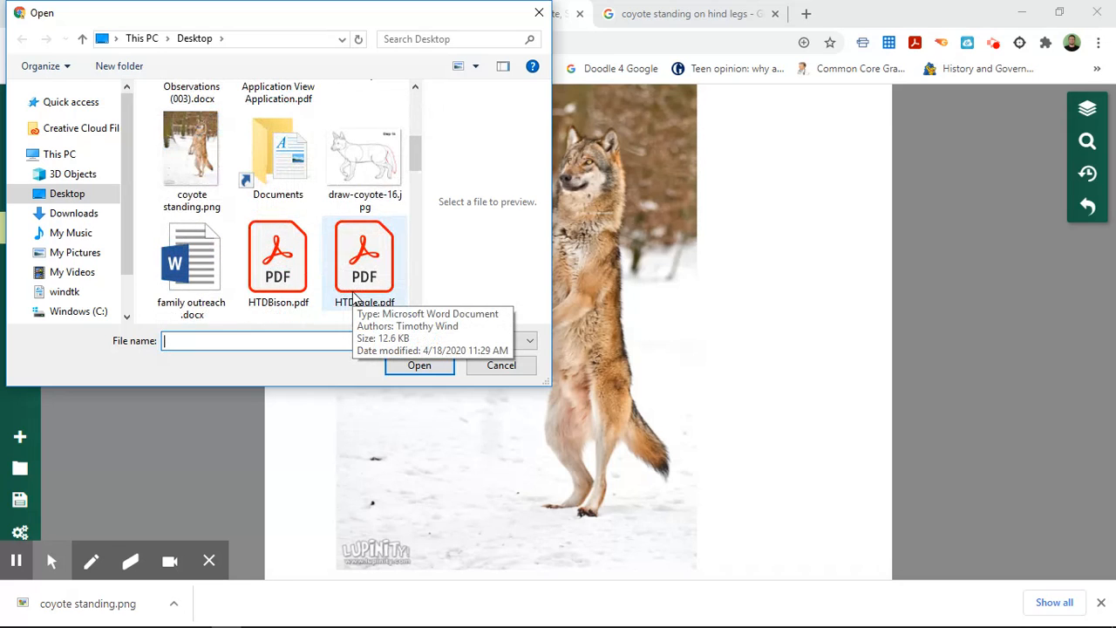
{"action": "left_click", "coordinate": [225, 207]}
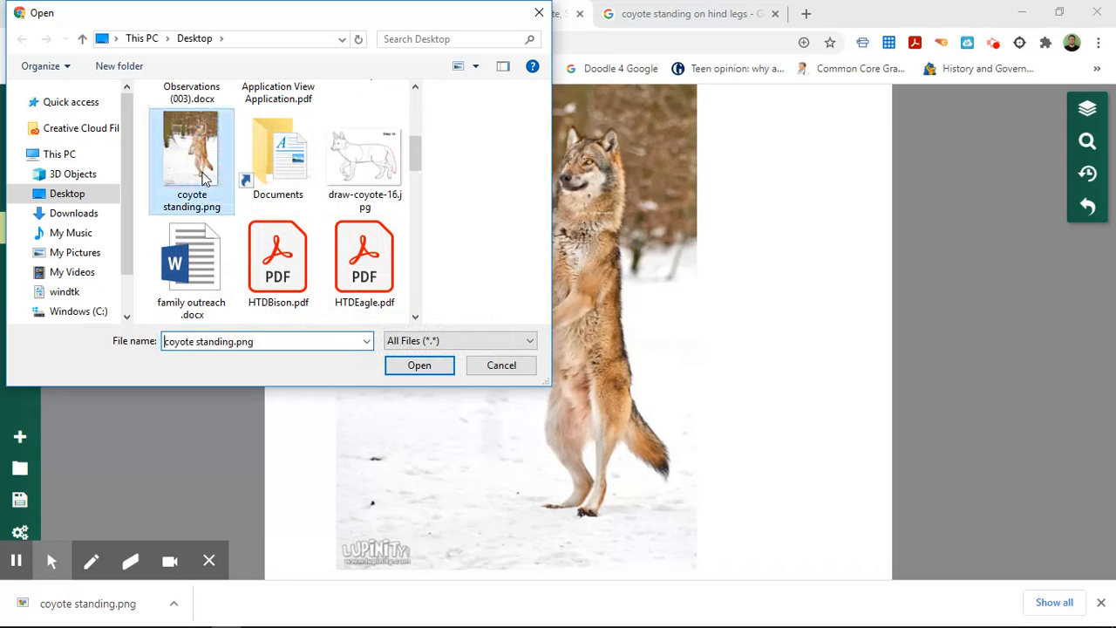
{"action": "left_click", "coordinate": [419, 365]}
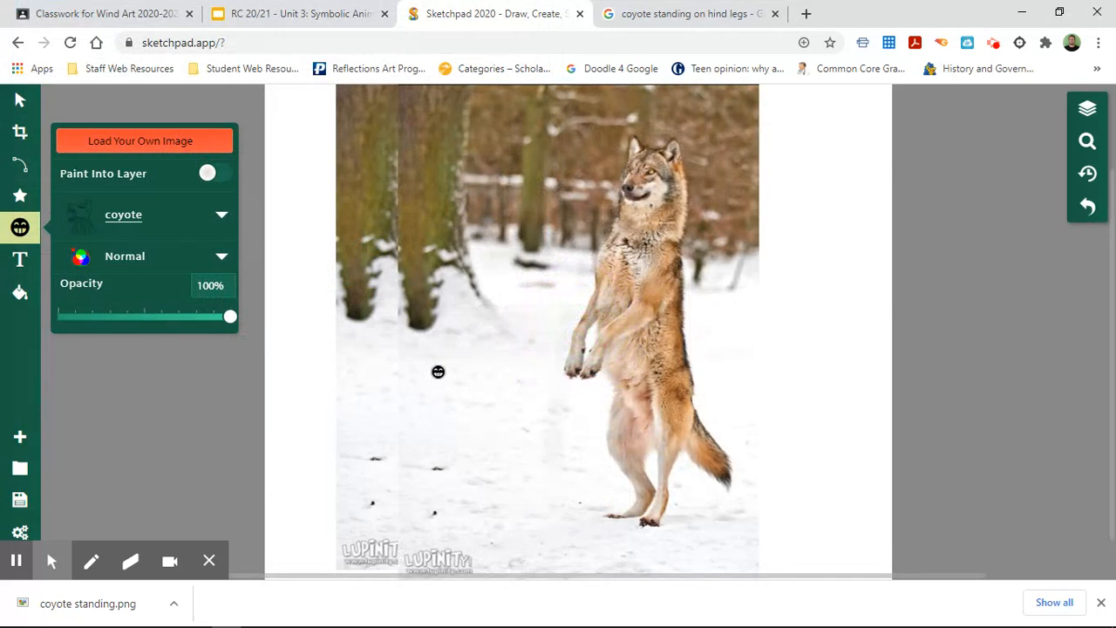
Delete the duplicate wolf photo that overlaps the first one on the canvas and select the remaining photo
{"action": "left_click", "coordinate": [23, 100]}
{"action": "left_click", "coordinate": [603, 267]}
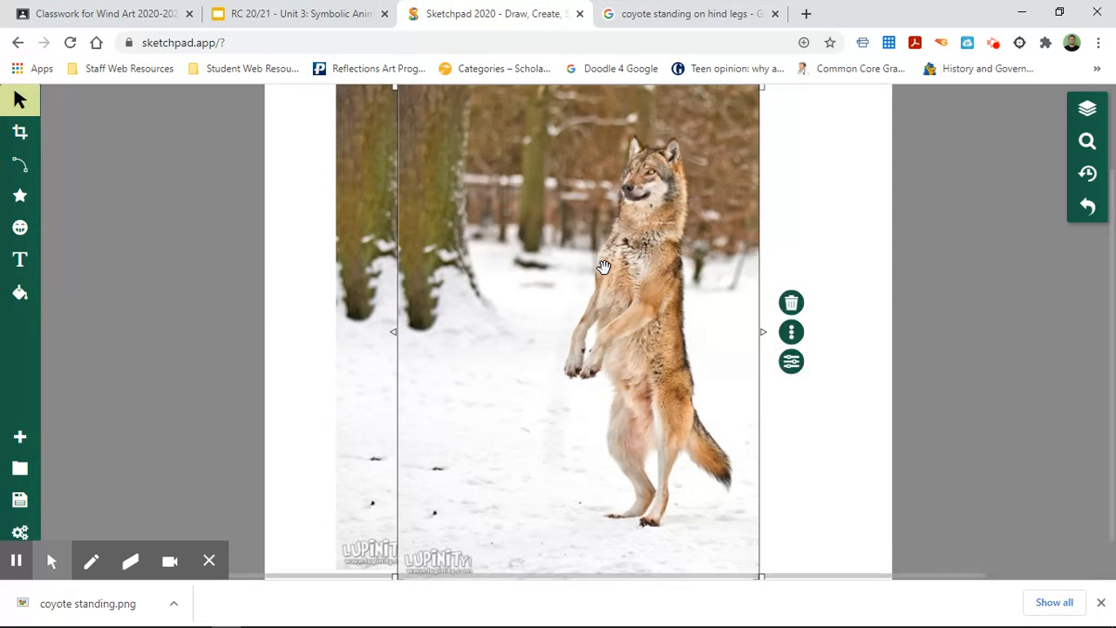
{"action": "key", "text": "Delete"}
{"action": "left_click", "coordinate": [517, 292]}
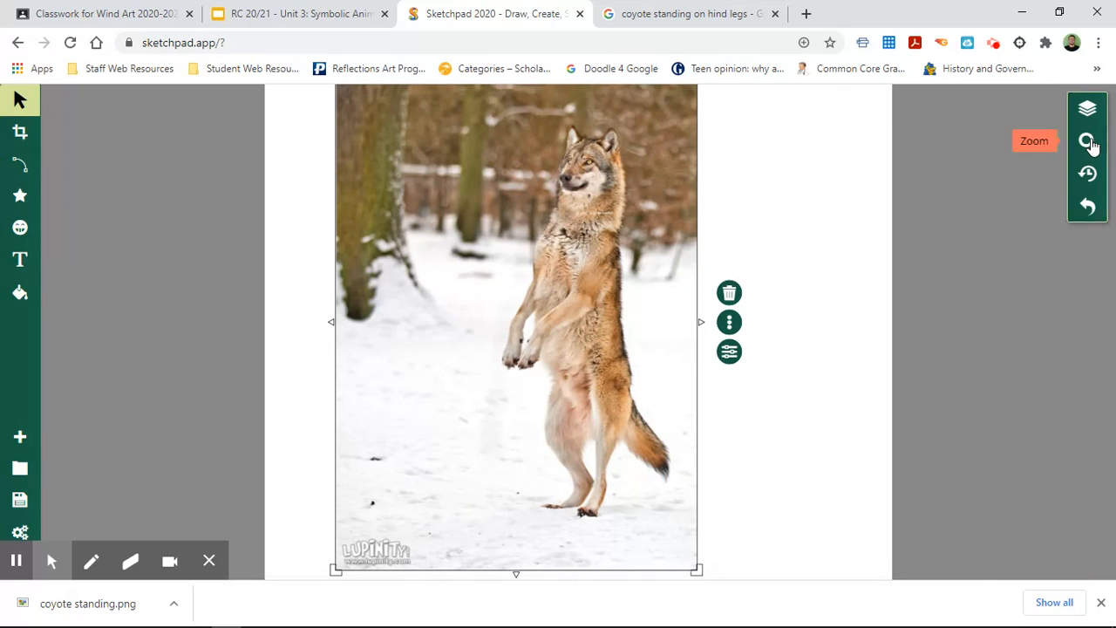
Activate the Path brush with a 2px black outline and no fill for tracing the wolf photo
{"action": "left_click", "coordinate": [1087, 142]}
{"action": "left_click", "coordinate": [1037, 105]}
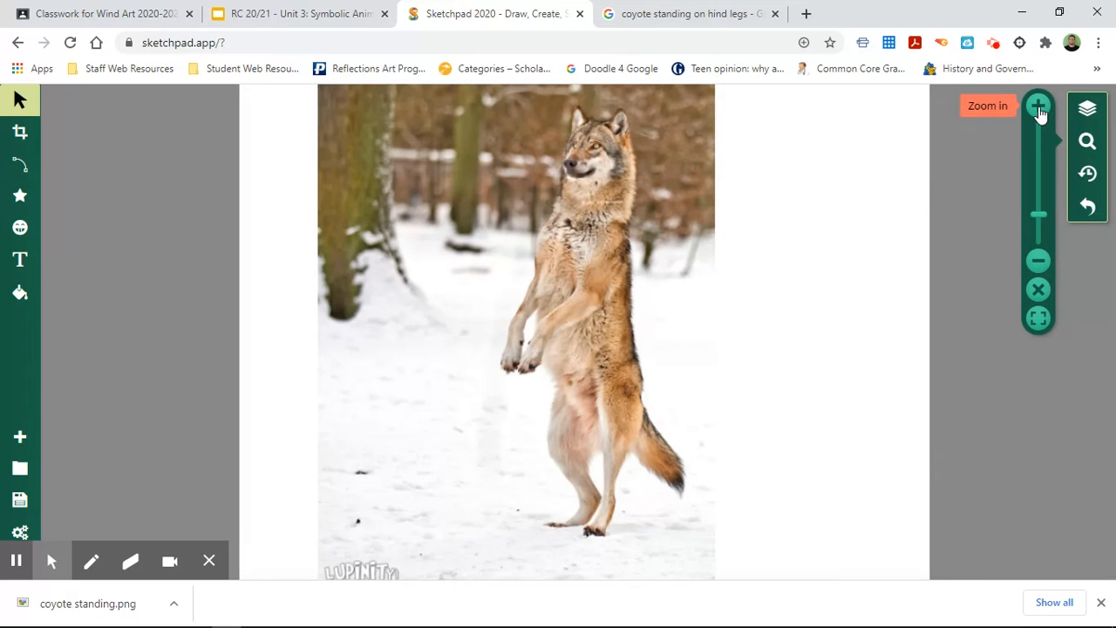
{"action": "left_click", "coordinate": [1039, 105]}
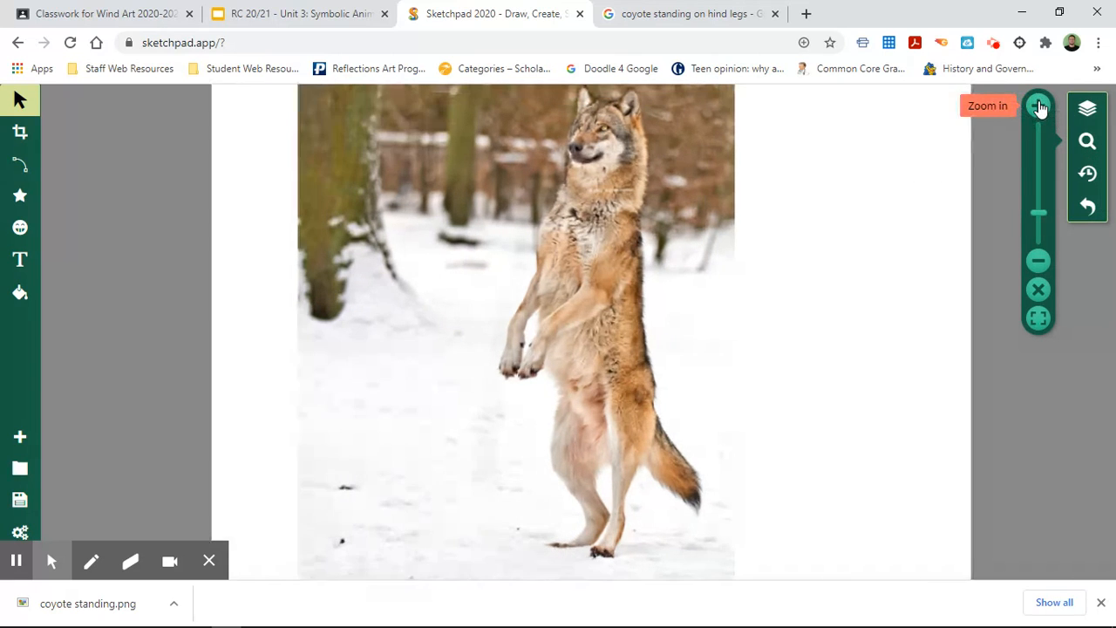
{"action": "left_click_drag", "start_coordinate": [850, 224], "coordinate": [829, 260]}
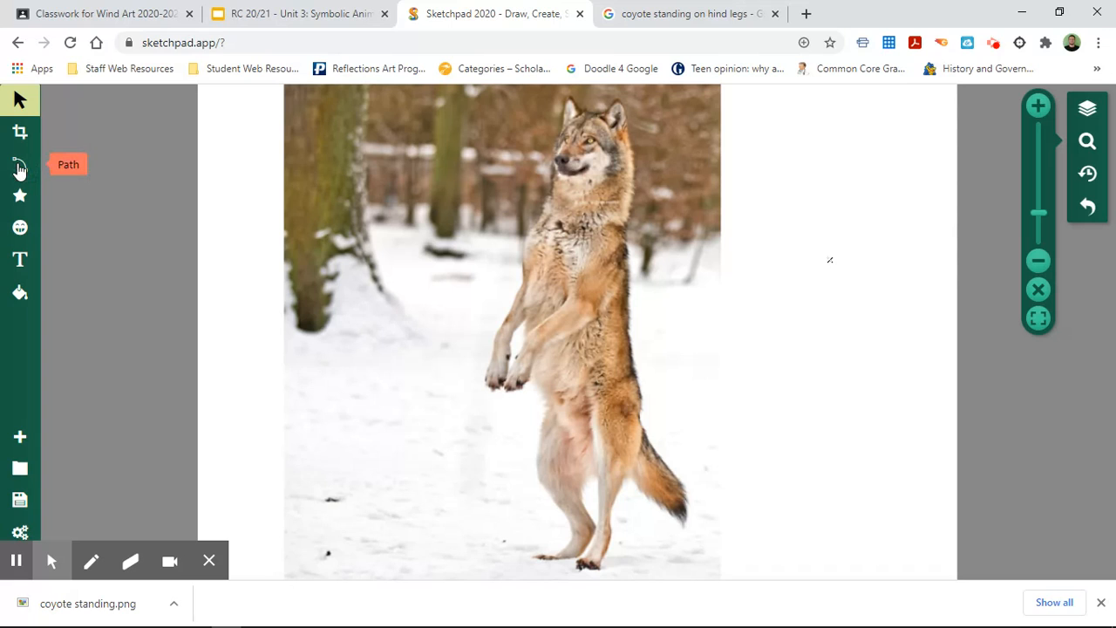
{"action": "left_click", "coordinate": [19, 168]}
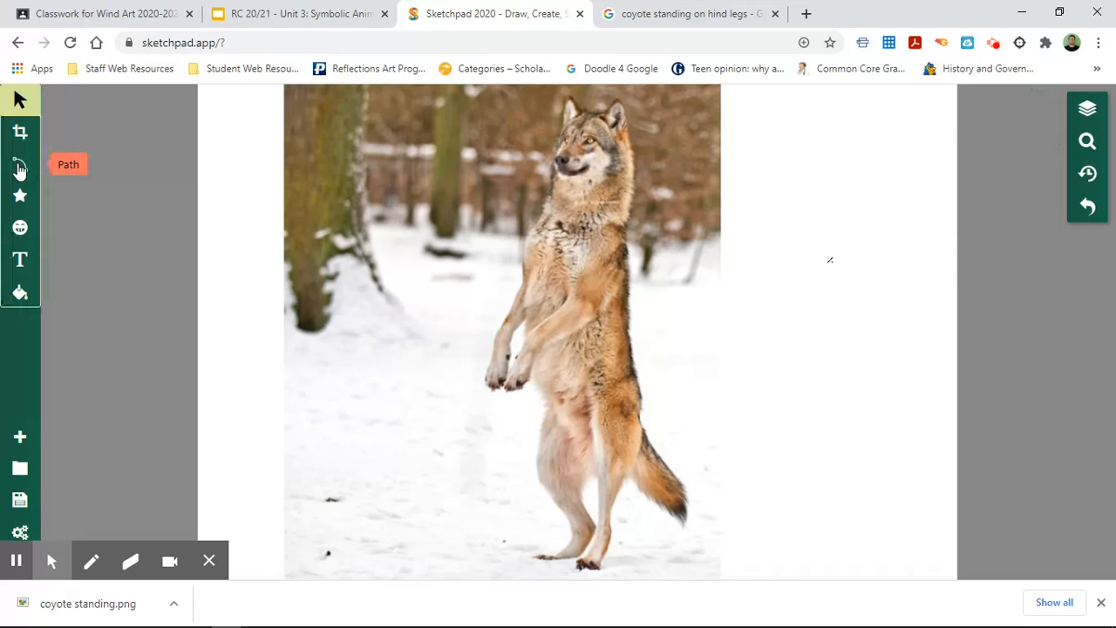
{"action": "left_click", "coordinate": [86, 153]}
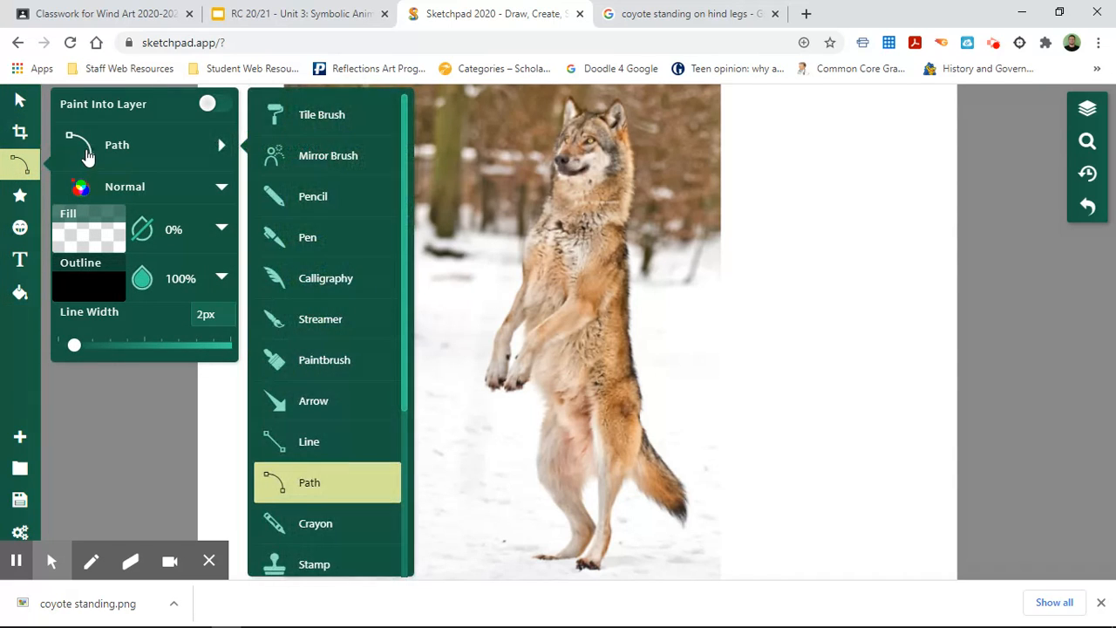
{"action": "left_click", "coordinate": [346, 490]}
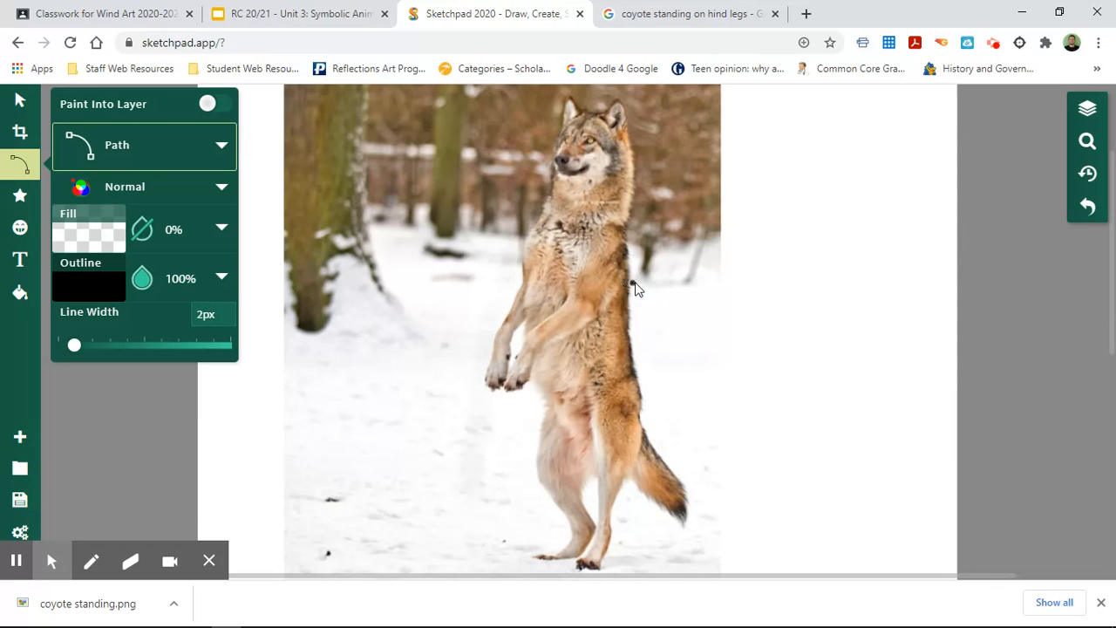
{"action": "left_click", "coordinate": [624, 227]}
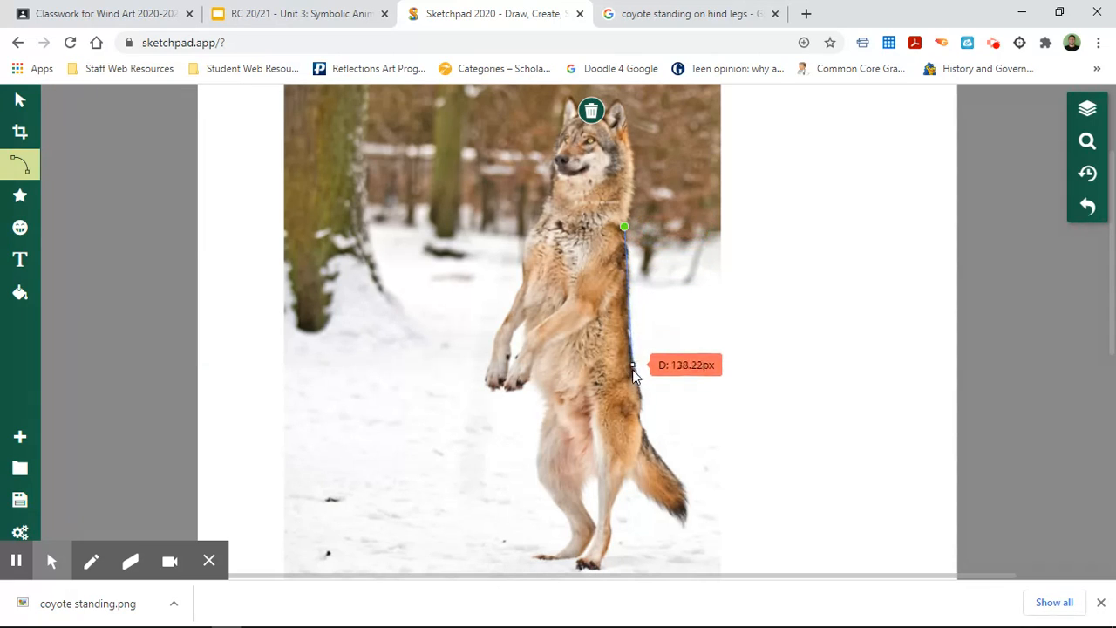
{"action": "left_click", "coordinate": [632, 376]}
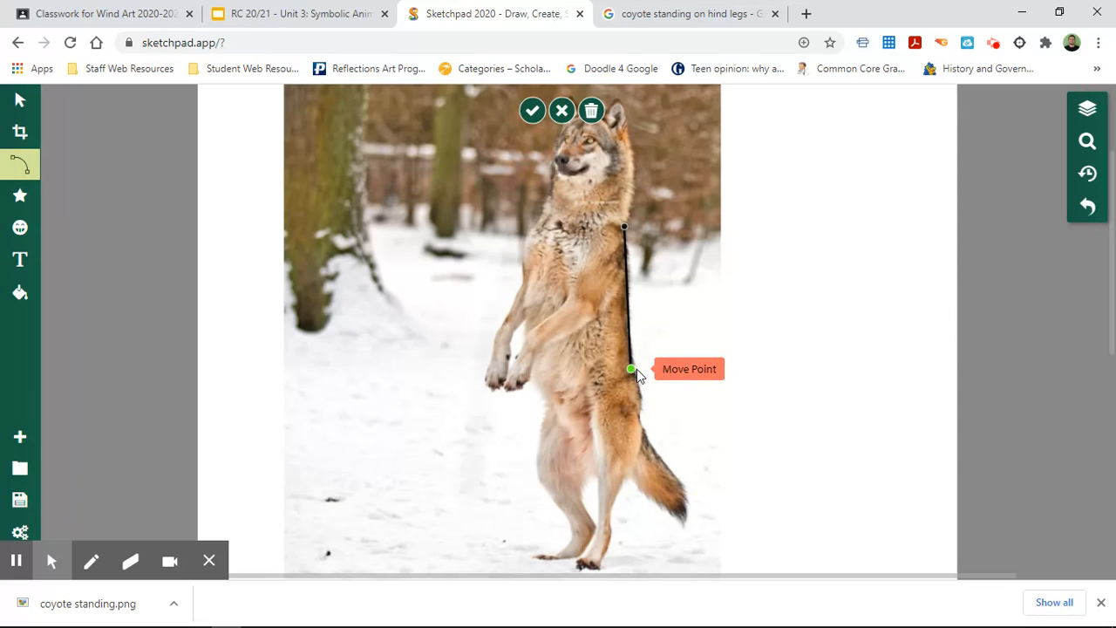
{"action": "left_click", "coordinate": [658, 366]}
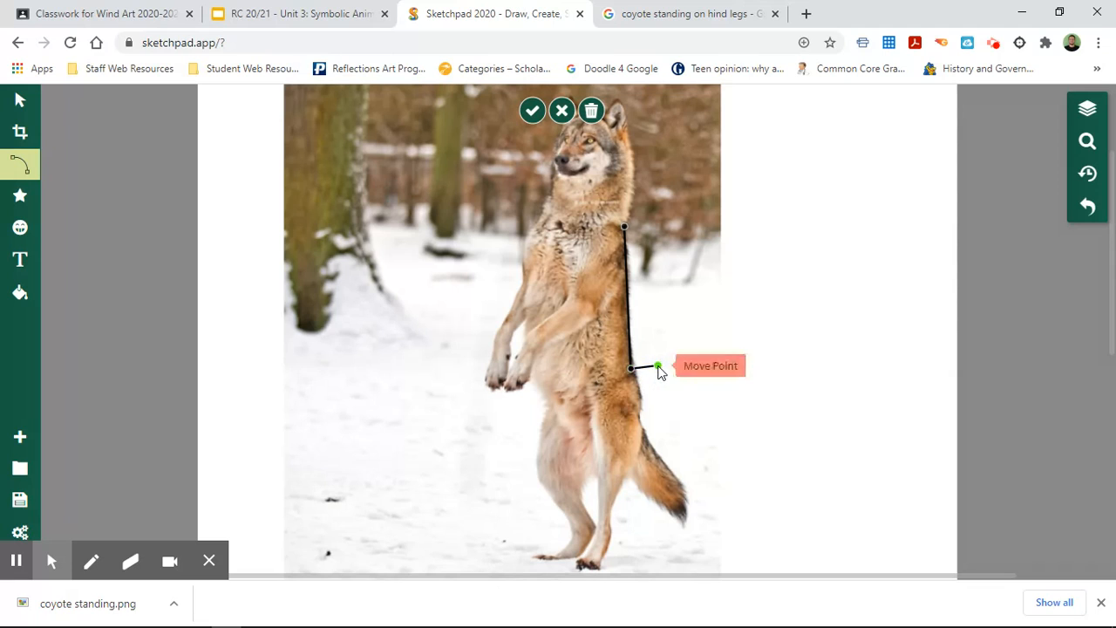
{"action": "left_click", "coordinate": [641, 410]}
{"action": "left_click_drag", "start_coordinate": [641, 411], "coordinate": [704, 371]}
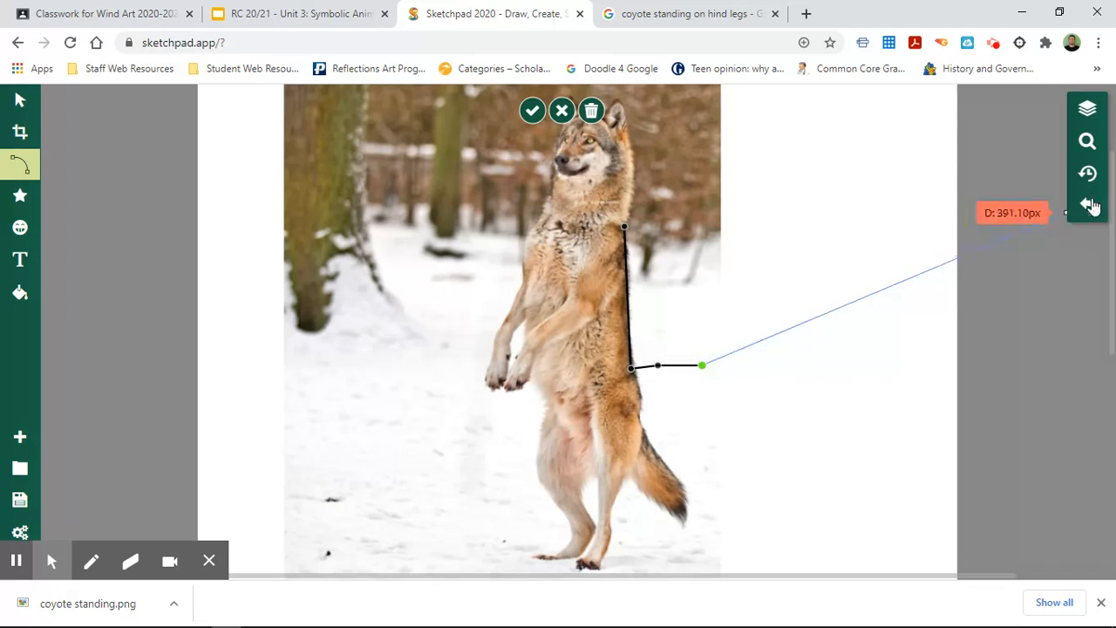
{"action": "left_click", "coordinate": [1090, 209]}
{"action": "left_click", "coordinate": [1091, 209]}
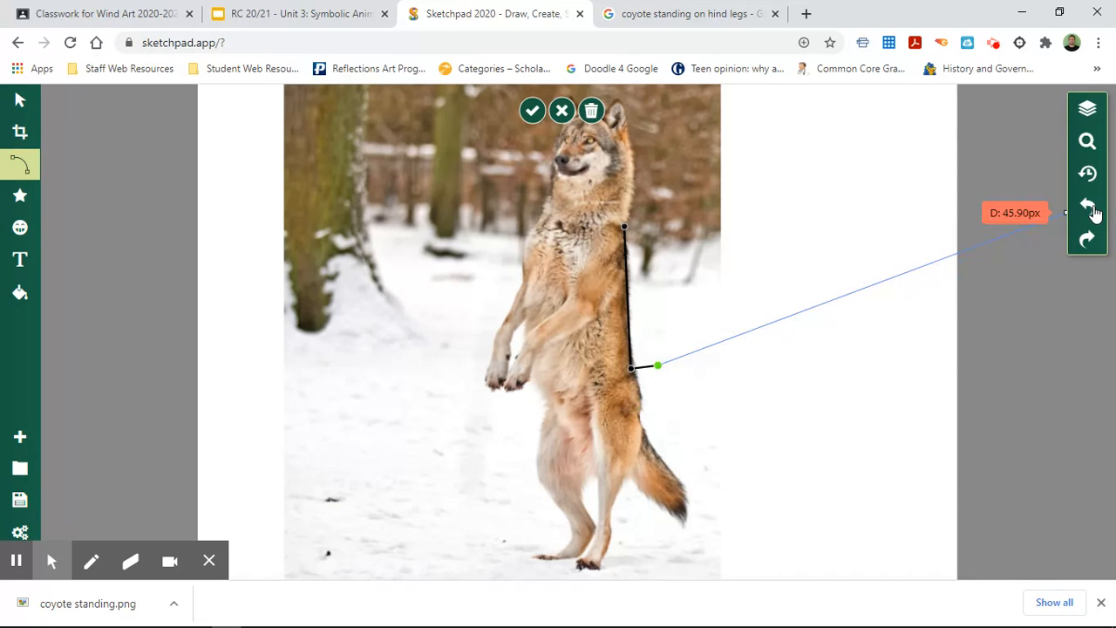
{"action": "left_click", "coordinate": [1092, 209]}
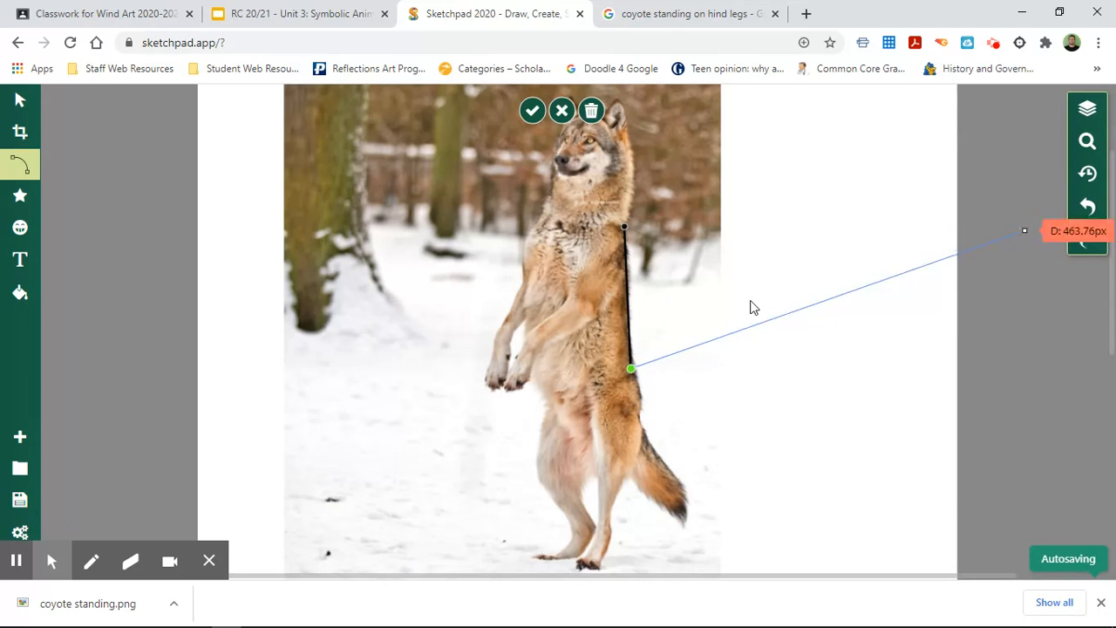
{"action": "left_click", "coordinate": [654, 363]}
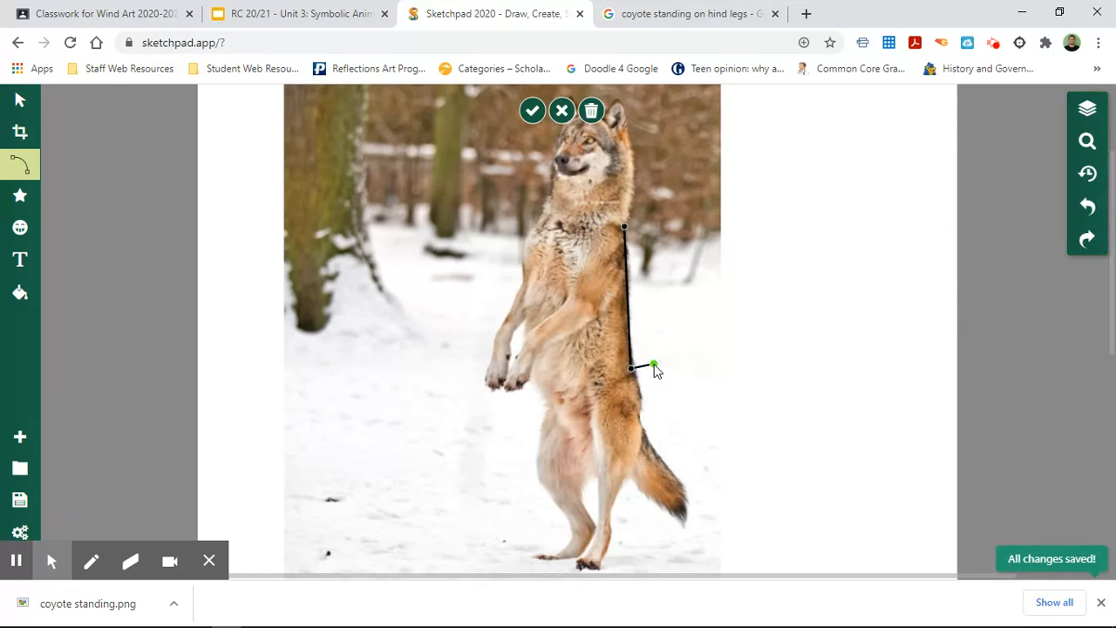
{"action": "left_click", "coordinate": [702, 352]}
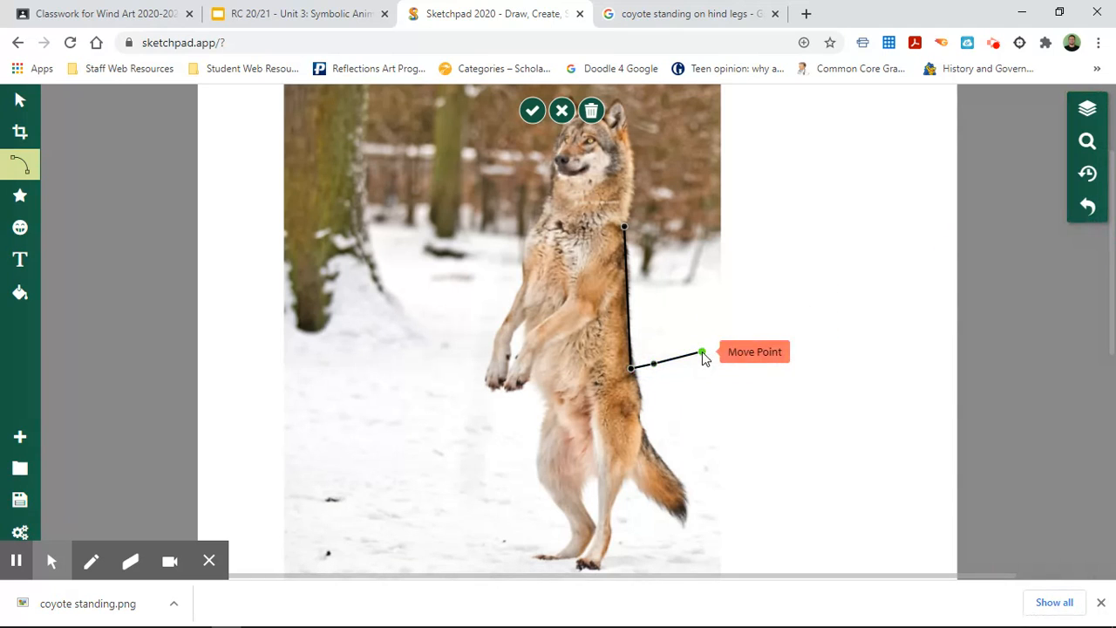
{"action": "left_click", "coordinate": [1095, 182]}
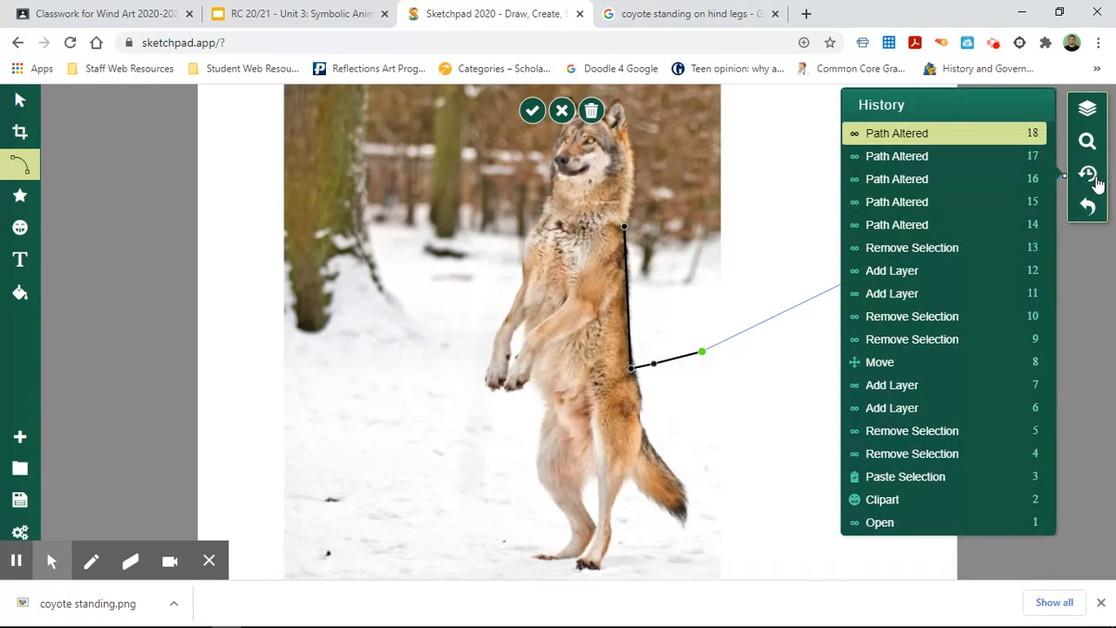
{"action": "left_click", "coordinate": [1089, 177]}
{"action": "left_click", "coordinate": [1089, 177]}
{"action": "left_click", "coordinate": [1089, 177]}
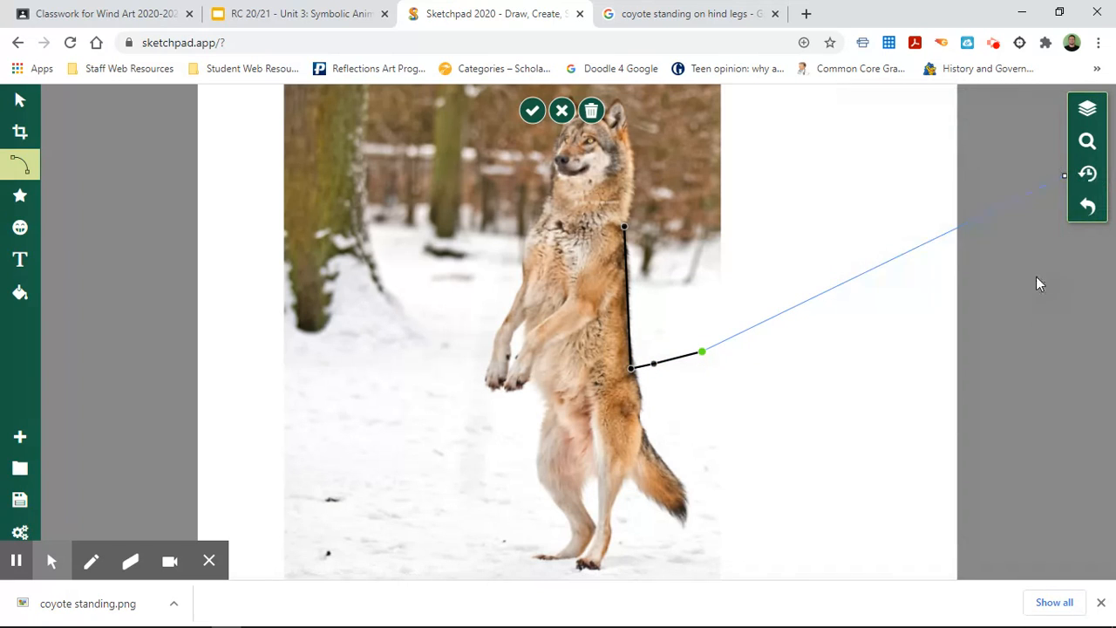
{"action": "left_click", "coordinate": [1089, 207]}
{"action": "left_click", "coordinate": [1090, 207]}
{"action": "left_click", "coordinate": [1089, 208]}
{"action": "left_click", "coordinate": [1089, 207]}
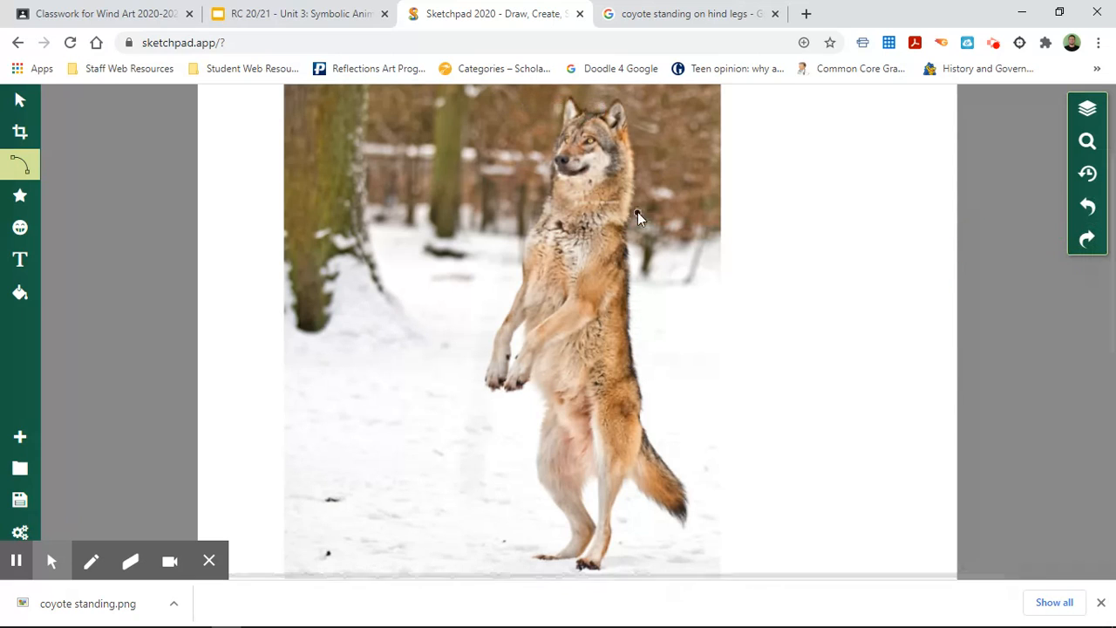
Trace the back of the wolf's neck with a curved path segment from behind the ear to the shoulder, fitting its curve to the fur edge
{"action": "left_click", "coordinate": [627, 129]}
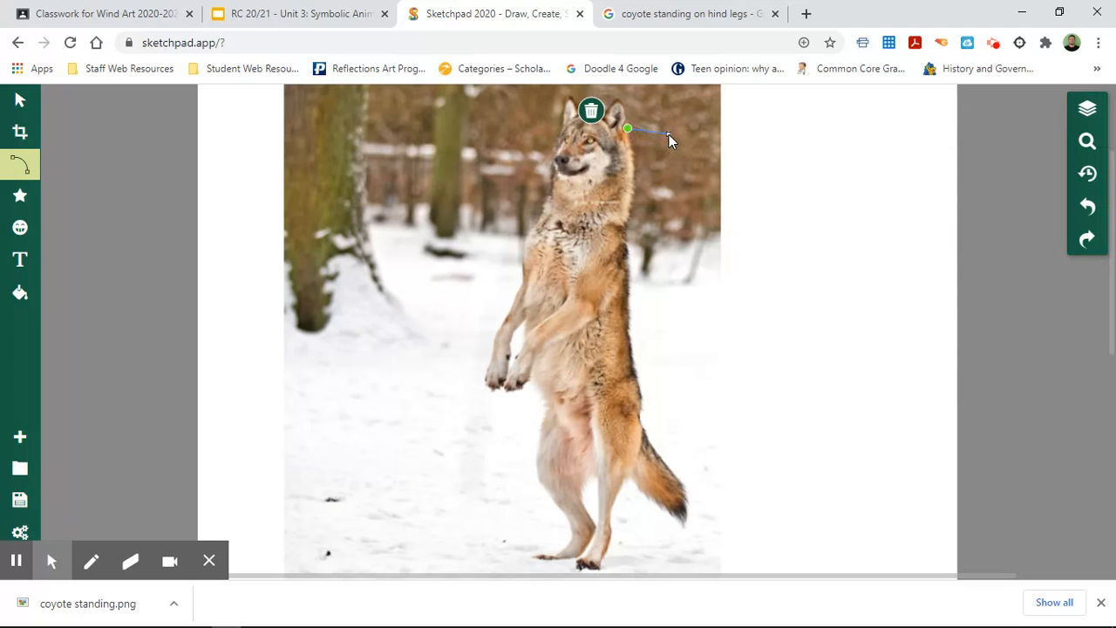
{"action": "left_click", "coordinate": [669, 135]}
{"action": "left_click_drag", "start_coordinate": [636, 190], "coordinate": [626, 233]}
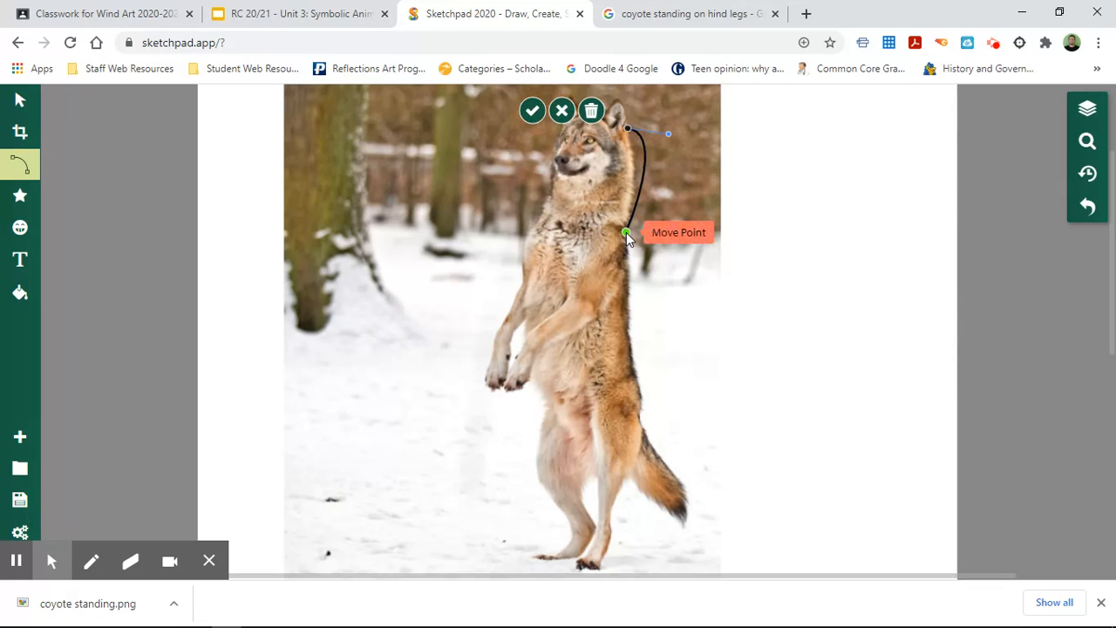
{"action": "left_click_drag", "start_coordinate": [668, 133], "coordinate": [645, 178]}
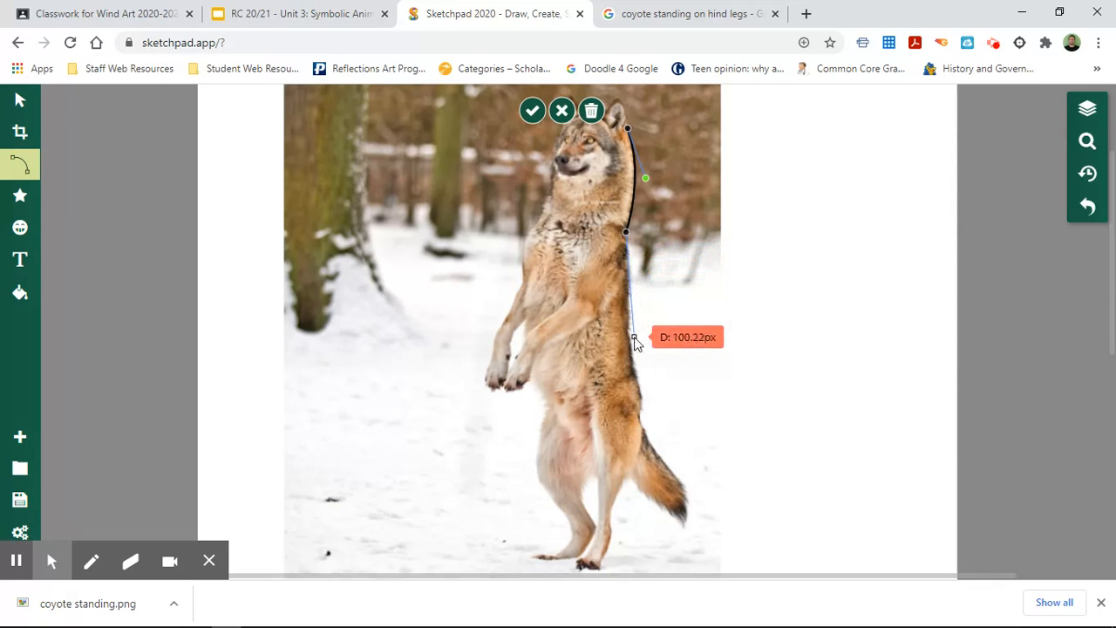
Continue the path down the wolf's back to the base of the tail, adjusting its points and curves to follow the body edge
{"action": "left_click", "coordinate": [634, 373]}
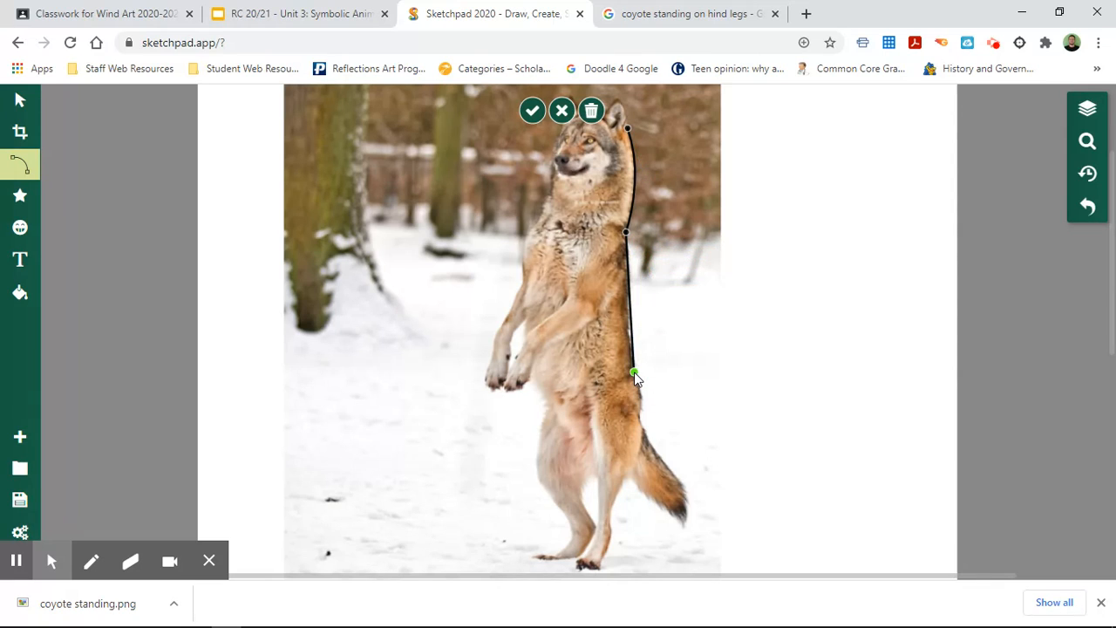
{"action": "left_click_drag", "start_coordinate": [634, 374], "coordinate": [645, 396]}
{"action": "mouse_move", "coordinate": [645, 396]}
{"action": "left_mouse_down"}
{"action": "mouse_move", "coordinate": [642, 435]}
{"action": "mouse_move", "coordinate": [656, 428]}
{"action": "mouse_move", "coordinate": [633, 449]}
{"action": "mouse_move", "coordinate": [643, 452]}
{"action": "mouse_move", "coordinate": [645, 391]}
{"action": "mouse_move", "coordinate": [645, 402]}
{"action": "left_mouse_up"}
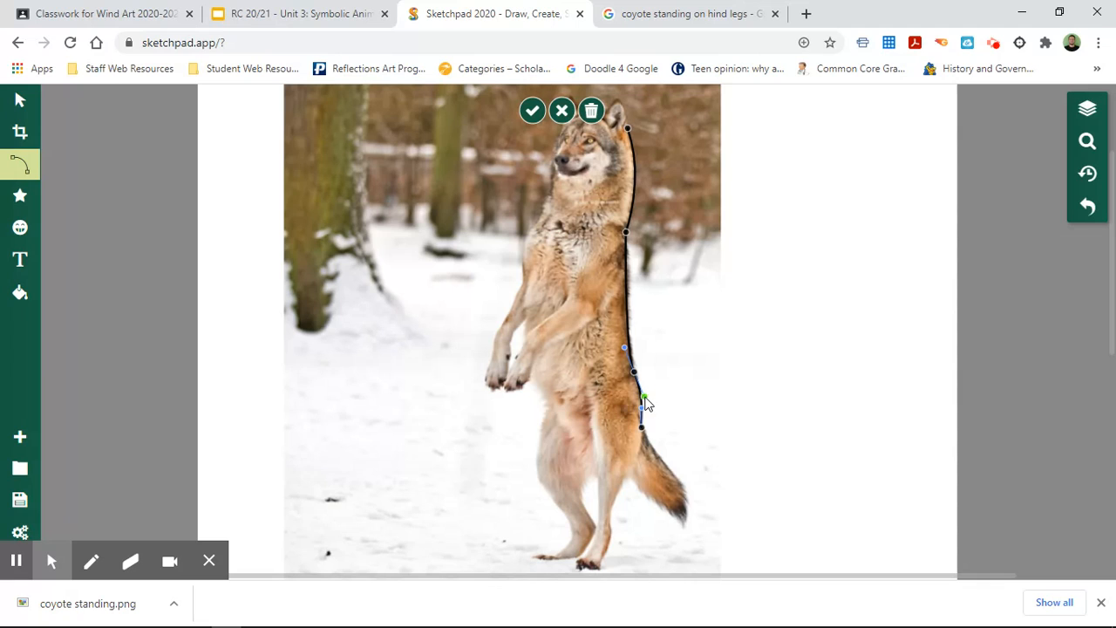
{"action": "mouse_move", "coordinate": [626, 232]}
{"action": "left_mouse_down"}
{"action": "mouse_move", "coordinate": [627, 256]}
{"action": "mouse_move", "coordinate": [625, 235]}
{"action": "left_mouse_up"}
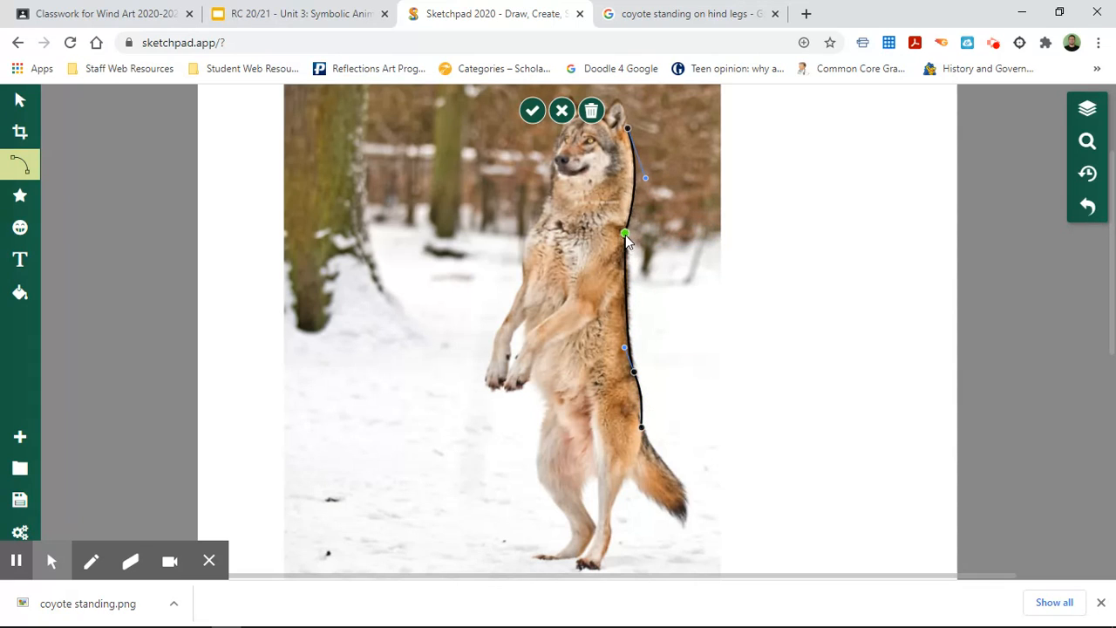
{"action": "left_click", "coordinate": [641, 428]}
{"action": "left_click_drag", "start_coordinate": [642, 430], "coordinate": [641, 406]}
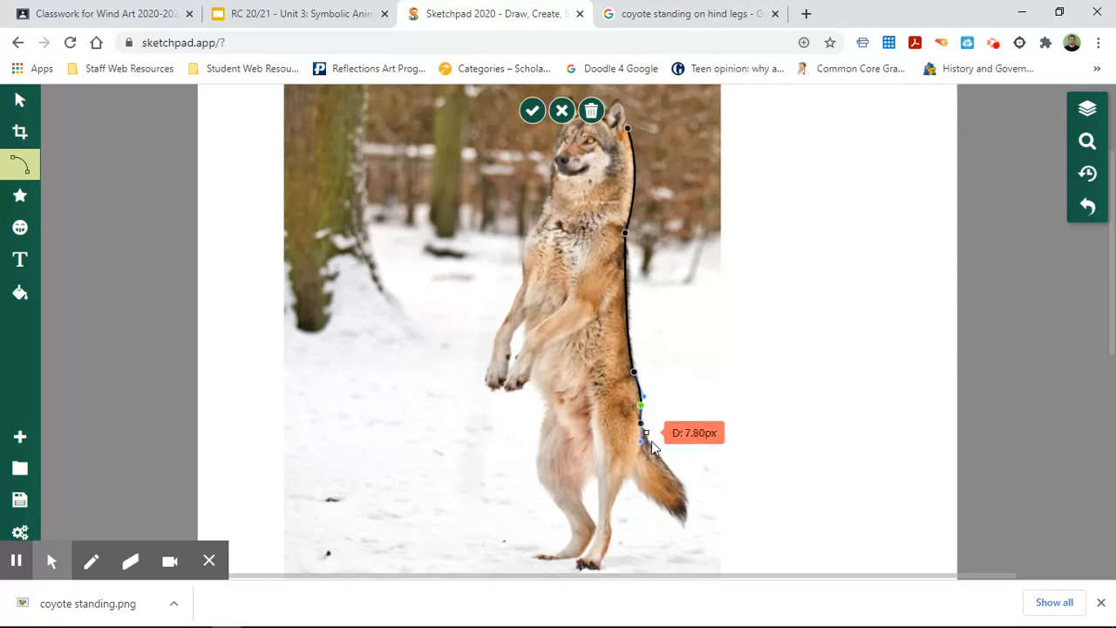
Extend the path around the wolf's tail, along its outer edge, around the tip and back along the underside to the hind leg
{"action": "left_click", "coordinate": [686, 487]}
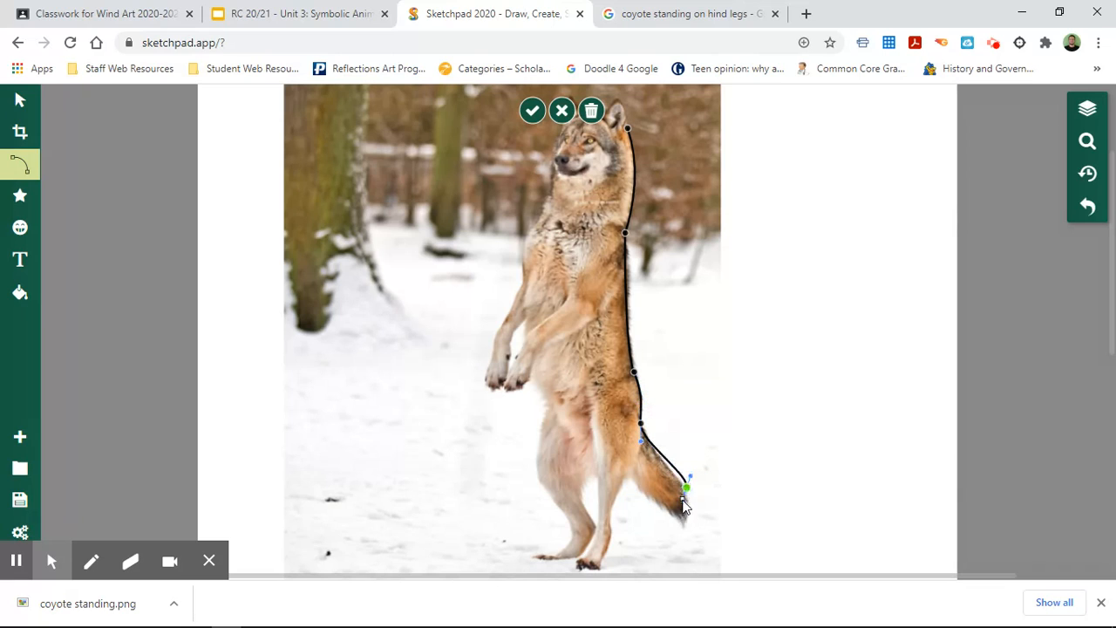
{"action": "left_click_drag", "start_coordinate": [686, 495], "coordinate": [692, 482]}
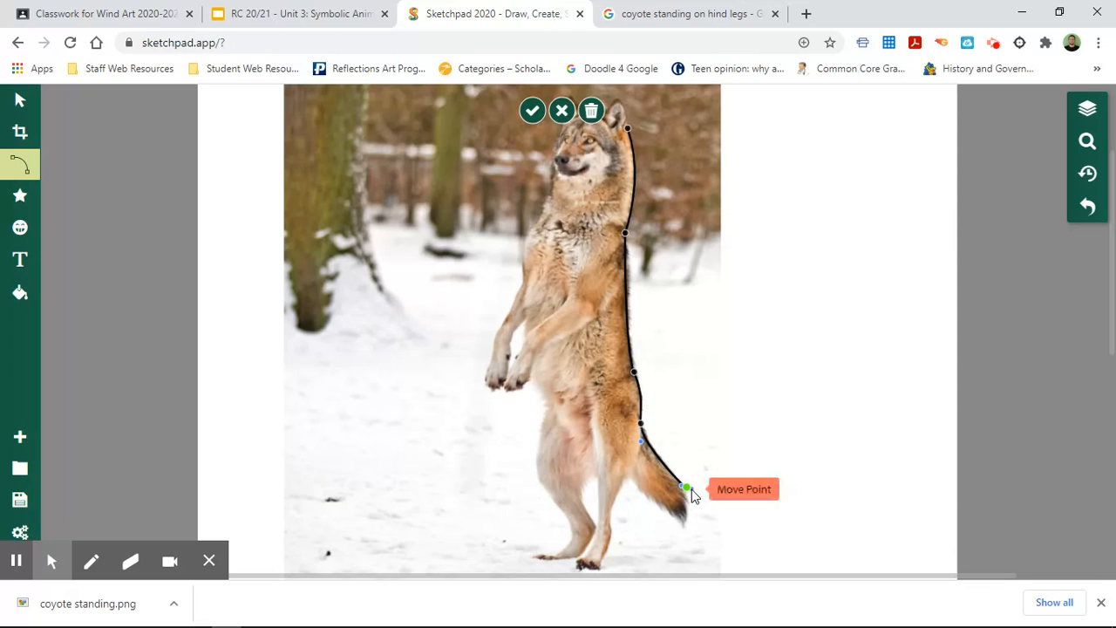
{"action": "left_click", "coordinate": [686, 524]}
{"action": "mouse_move", "coordinate": [686, 524]}
{"action": "left_mouse_down"}
{"action": "mouse_move", "coordinate": [698, 526]}
{"action": "mouse_move", "coordinate": [679, 532]}
{"action": "left_mouse_up"}
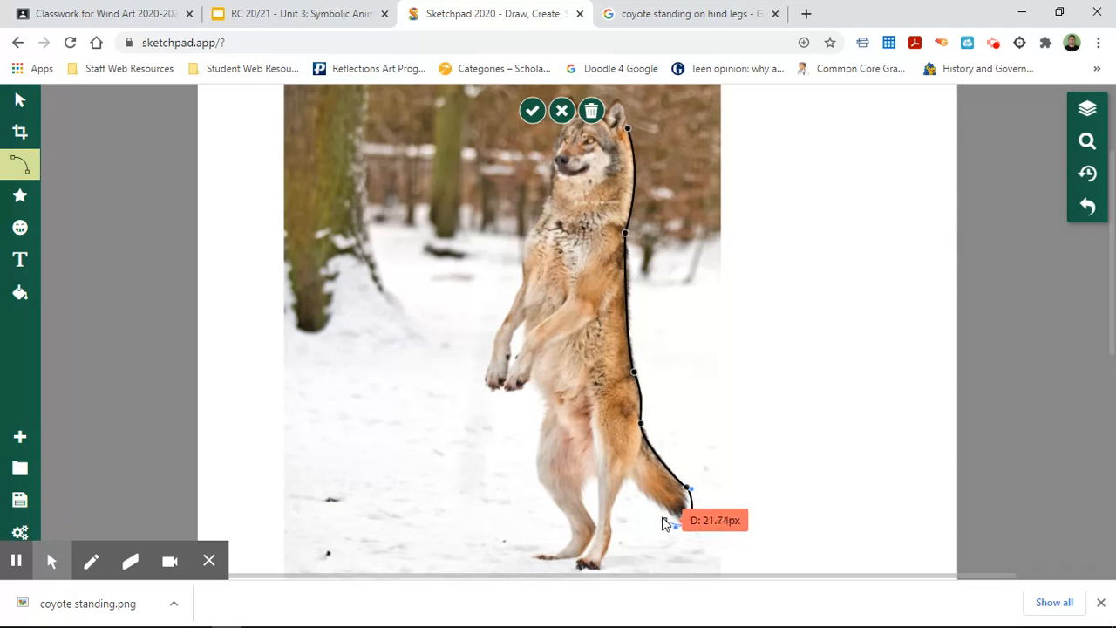
{"action": "left_click", "coordinate": [631, 484]}
{"action": "mouse_move", "coordinate": [625, 492]}
{"action": "left_mouse_down"}
{"action": "mouse_move", "coordinate": [618, 501]}
{"action": "mouse_move", "coordinate": [633, 493]}
{"action": "left_mouse_up"}
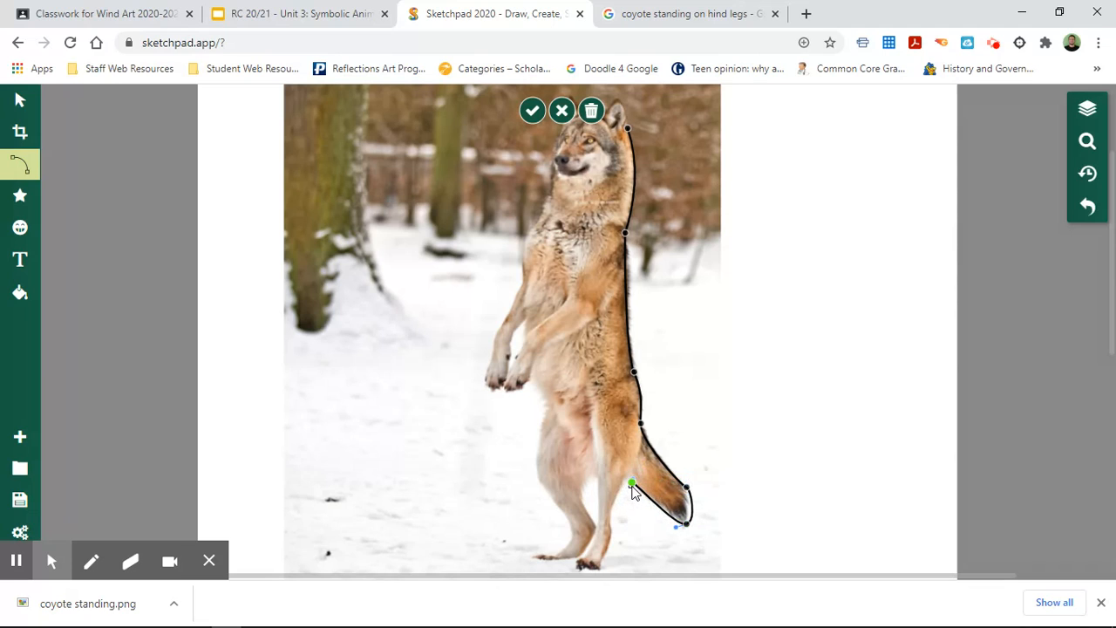
Refine the path's points and curve handles around the tail tip and where the tail's underside meets the hind leg
{"action": "left_click", "coordinate": [687, 488]}
{"action": "left_click_drag", "start_coordinate": [687, 490], "coordinate": [684, 492]}
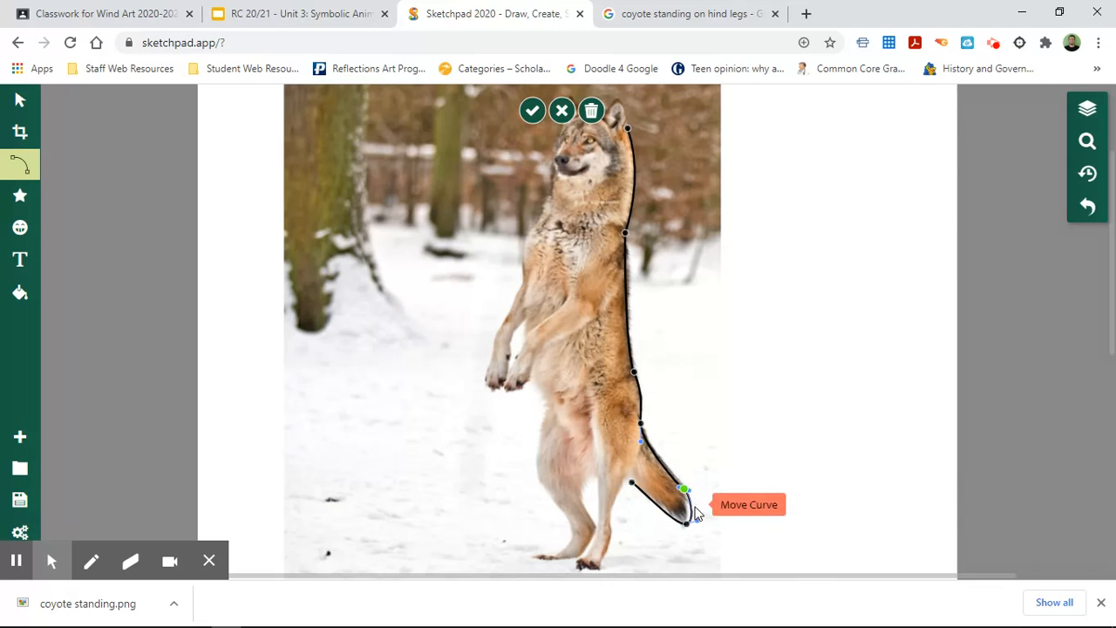
{"action": "left_click_drag", "start_coordinate": [696, 520], "coordinate": [693, 524]}
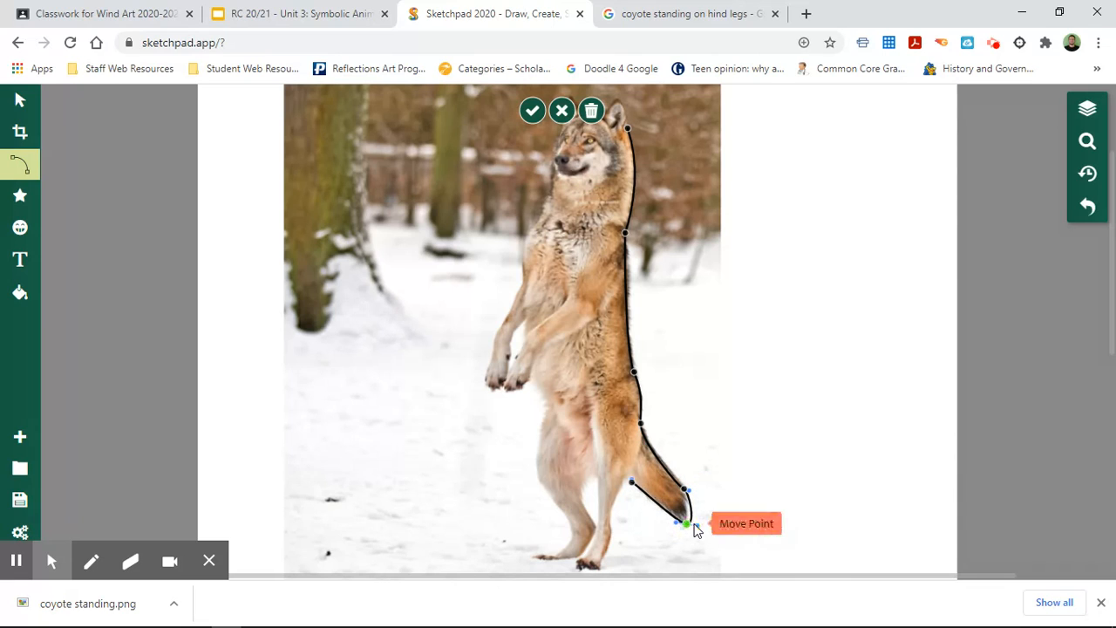
{"action": "left_click_drag", "start_coordinate": [690, 493], "coordinate": [670, 480]}
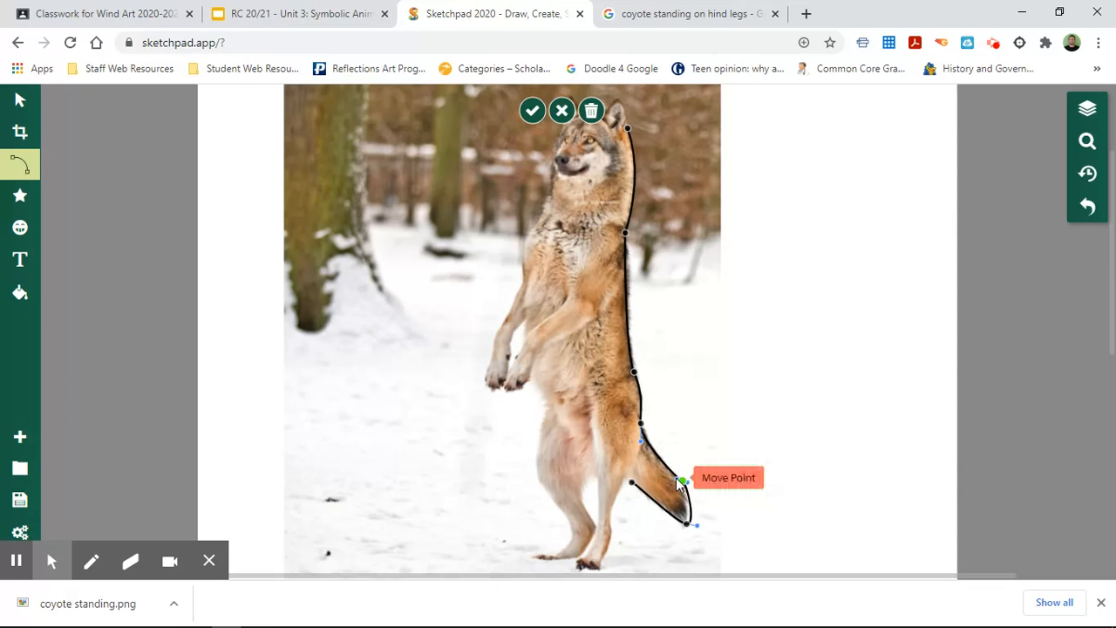
{"action": "left_click", "coordinate": [632, 481]}
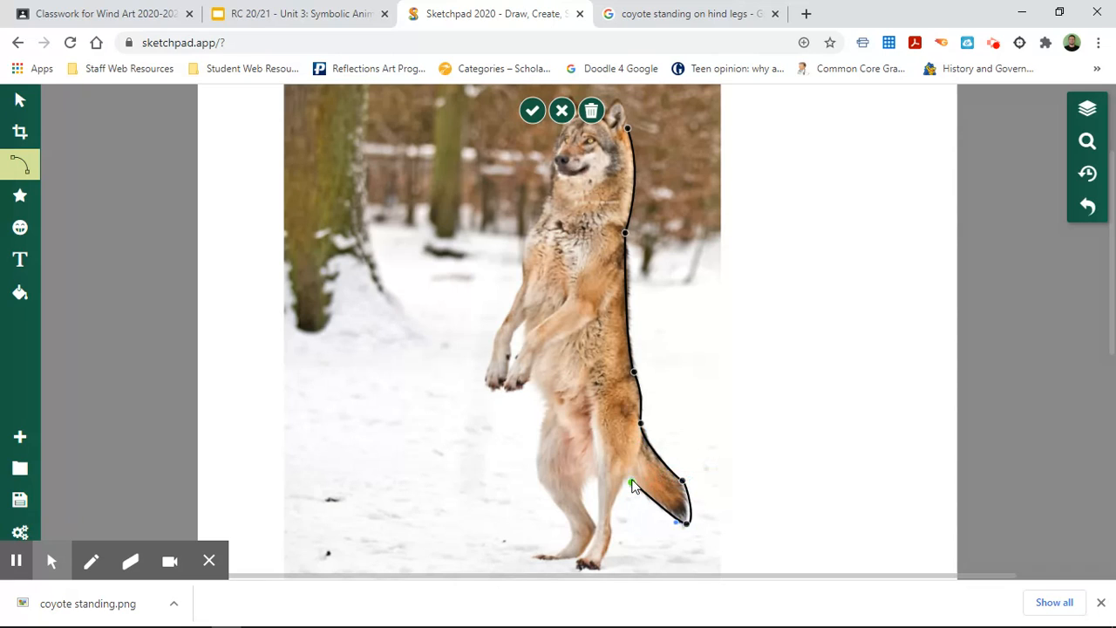
{"action": "mouse_move", "coordinate": [624, 500]}
{"action": "left_mouse_down"}
{"action": "mouse_move", "coordinate": [631, 479]}
{"action": "mouse_move", "coordinate": [687, 530]}
{"action": "mouse_move", "coordinate": [637, 517]}
{"action": "left_mouse_up"}
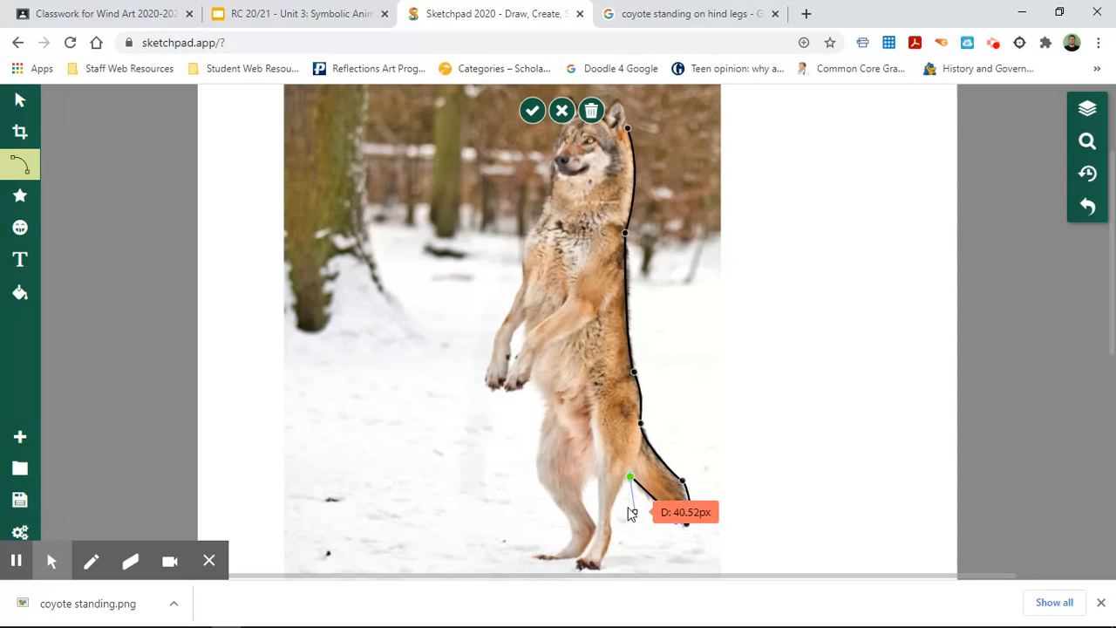
Extend the path down the back of the wolf's hind leg, around the paw and up to the front of the ankle
{"action": "left_click", "coordinate": [611, 513]}
{"action": "left_click_drag", "start_coordinate": [613, 514], "coordinate": [591, 568]}
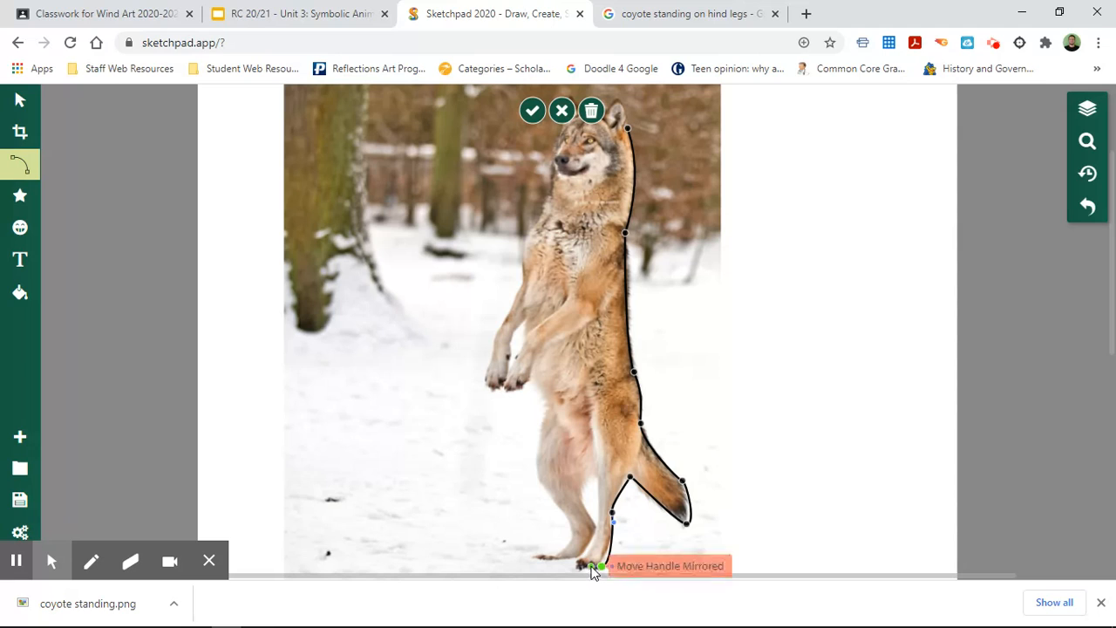
{"action": "left_click_drag", "start_coordinate": [591, 569], "coordinate": [568, 548]}
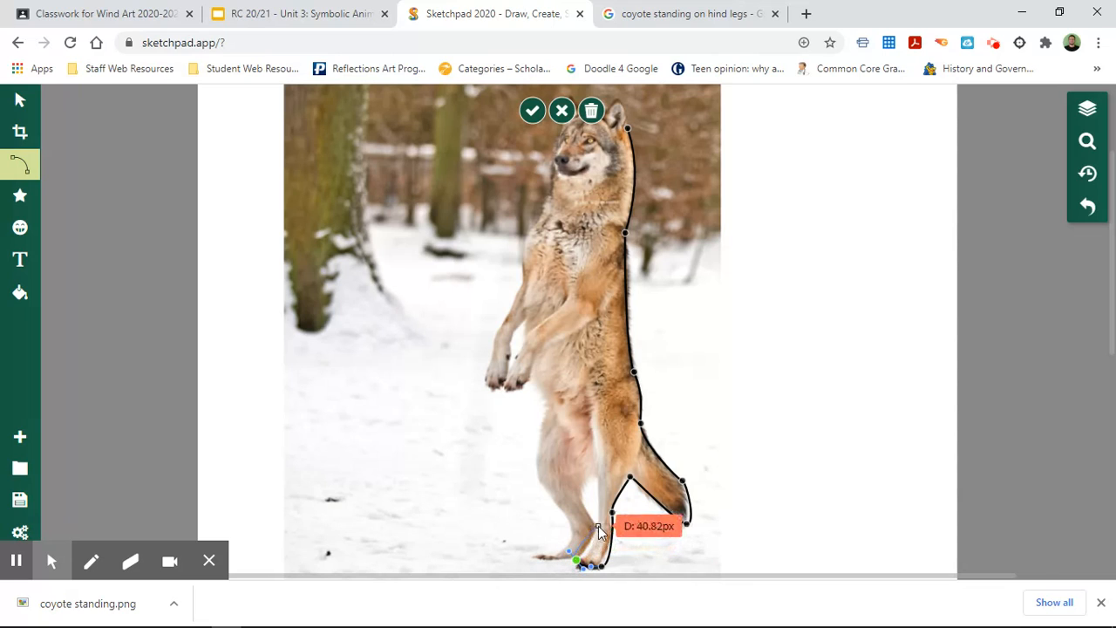
{"action": "left_click", "coordinate": [599, 526]}
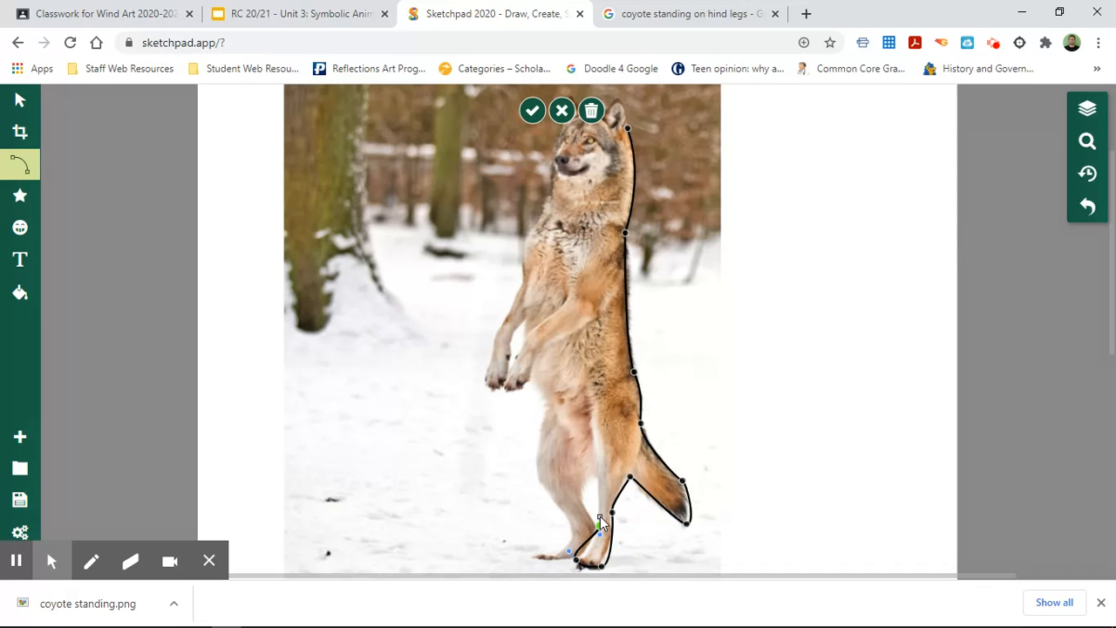
{"action": "mouse_move", "coordinate": [601, 522]}
{"action": "left_mouse_down"}
{"action": "mouse_move", "coordinate": [590, 520]}
{"action": "mouse_move", "coordinate": [610, 531]}
{"action": "left_mouse_up"}
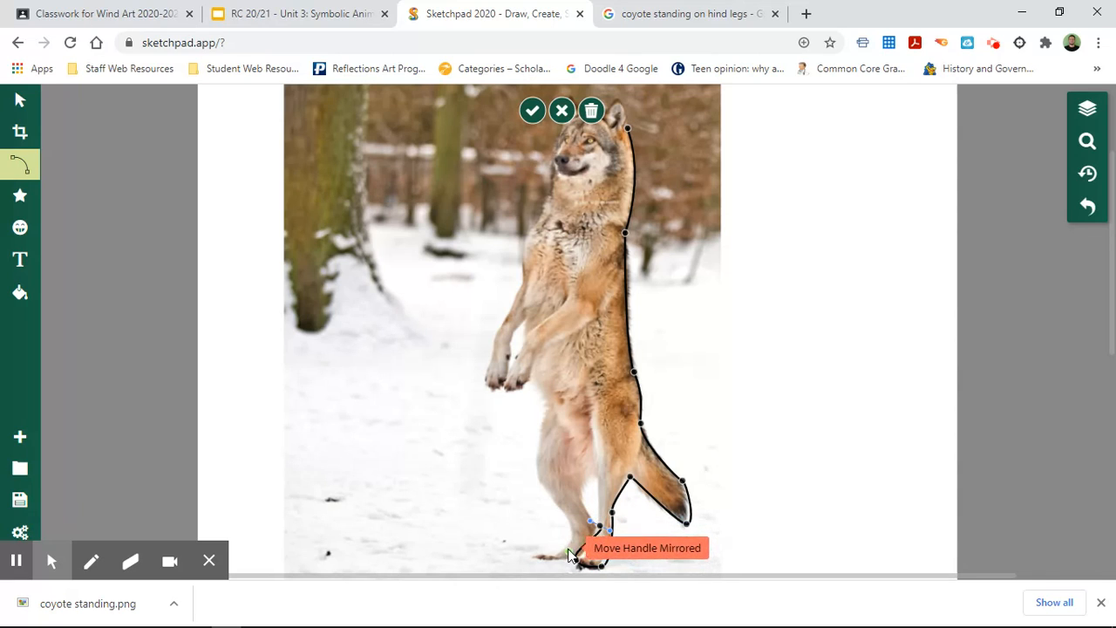
Continue the path up the front of the hind leg to the belly, fit its curves to the leg edge, and finish the path
{"action": "left_click_drag", "start_coordinate": [572, 558], "coordinate": [590, 472]}
{"action": "mouse_move", "coordinate": [591, 530]}
{"action": "left_mouse_down"}
{"action": "mouse_move", "coordinate": [605, 521]}
{"action": "mouse_move", "coordinate": [595, 519]}
{"action": "left_mouse_up"}
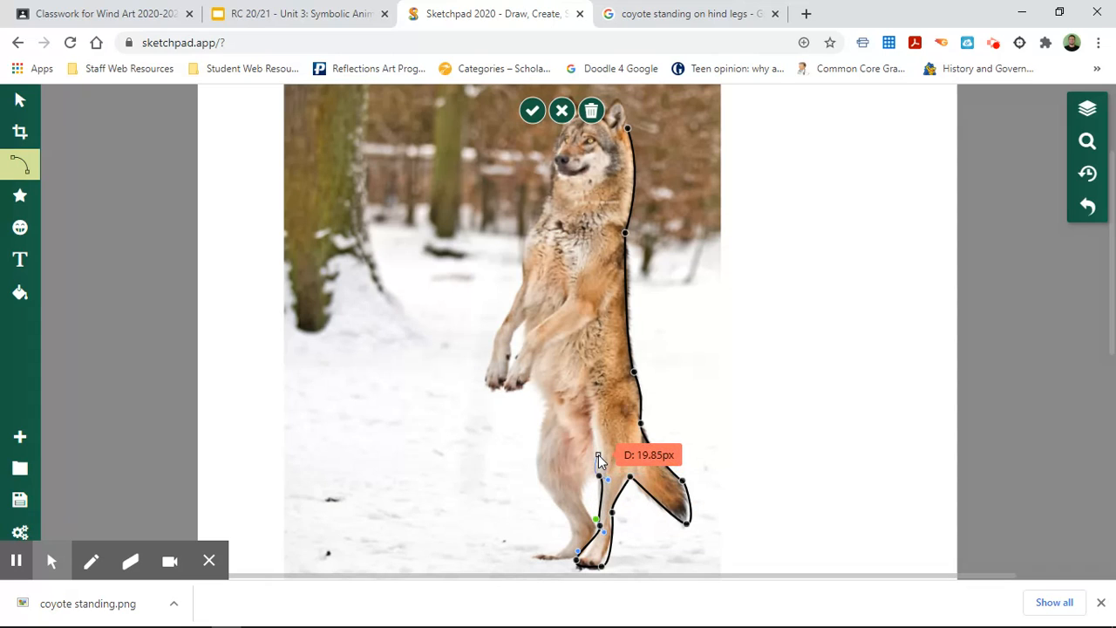
{"action": "left_click_drag", "start_coordinate": [598, 458], "coordinate": [584, 388]}
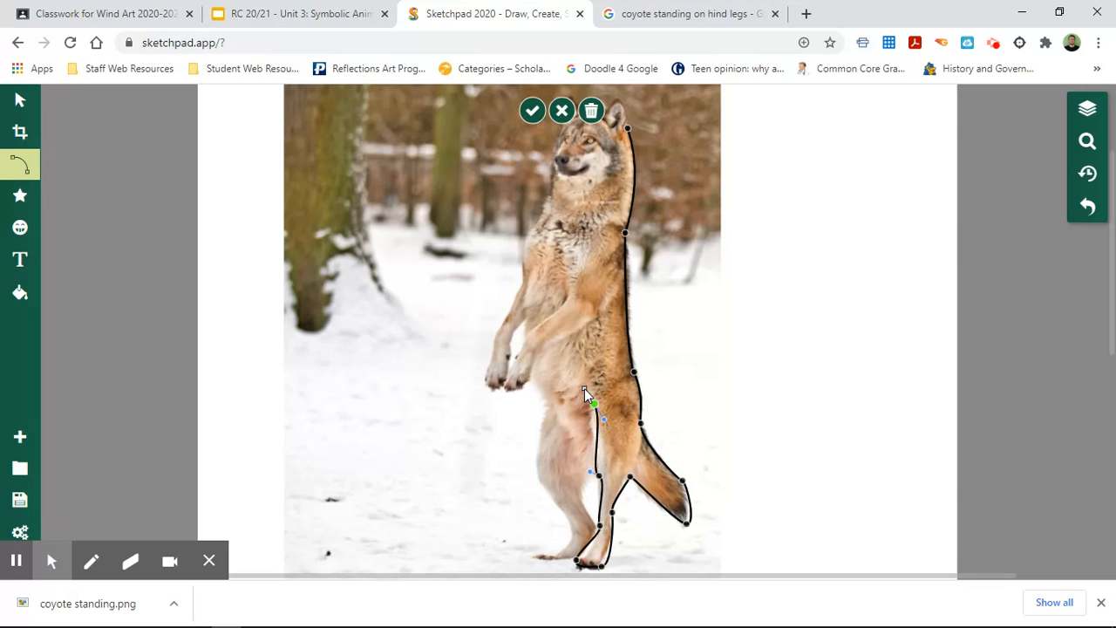
{"action": "mouse_move", "coordinate": [584, 388]}
{"action": "left_mouse_down"}
{"action": "mouse_move", "coordinate": [567, 403]}
{"action": "mouse_move", "coordinate": [607, 377]}
{"action": "mouse_move", "coordinate": [581, 383]}
{"action": "mouse_move", "coordinate": [597, 380]}
{"action": "left_mouse_up"}
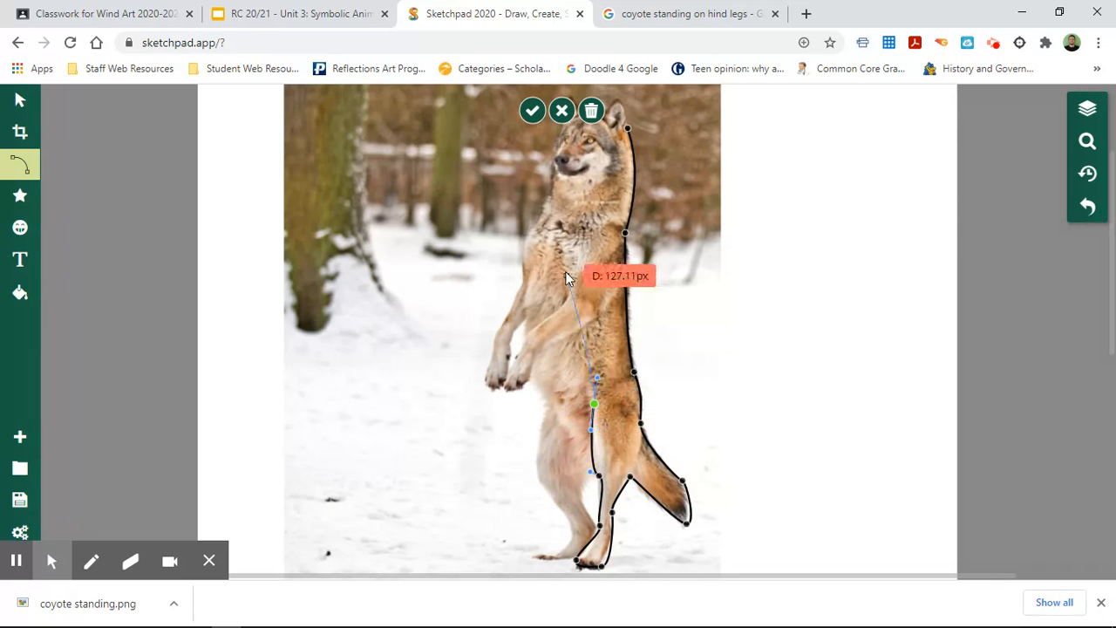
{"action": "left_click", "coordinate": [531, 109]}
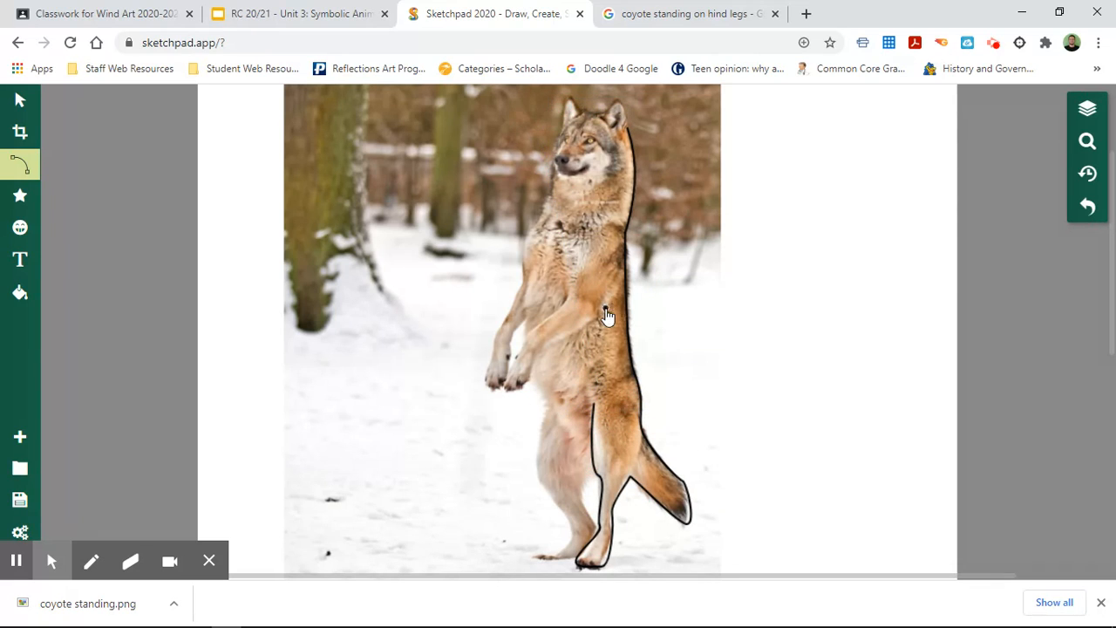
Switch to the Select tool and select the wolf photo beside the traced outline
{"action": "left_click", "coordinate": [23, 102]}
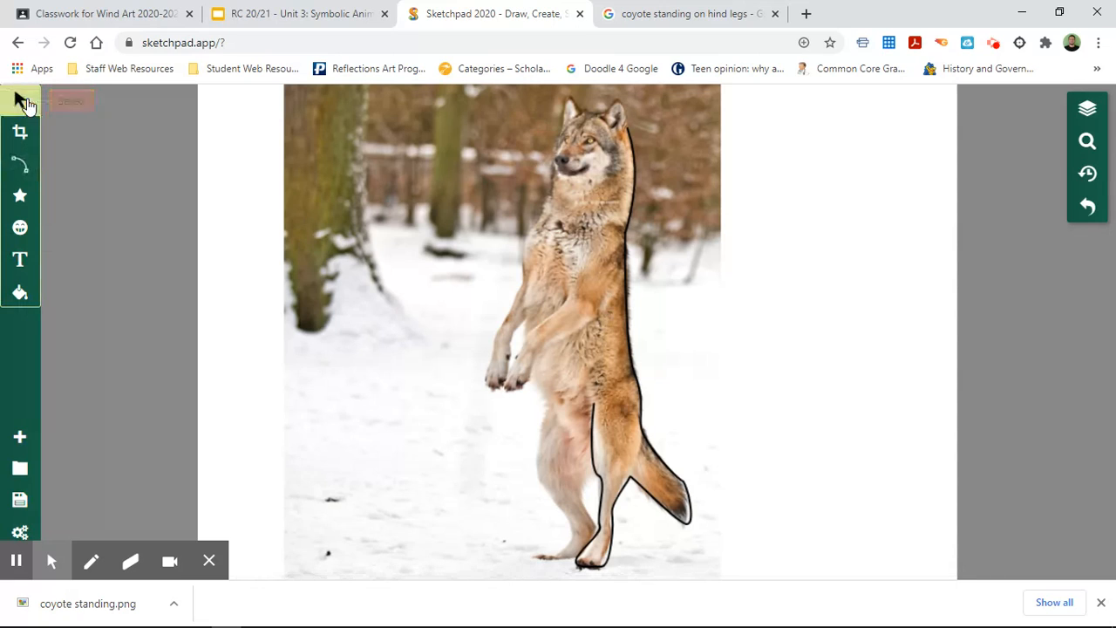
{"action": "left_click", "coordinate": [605, 299]}
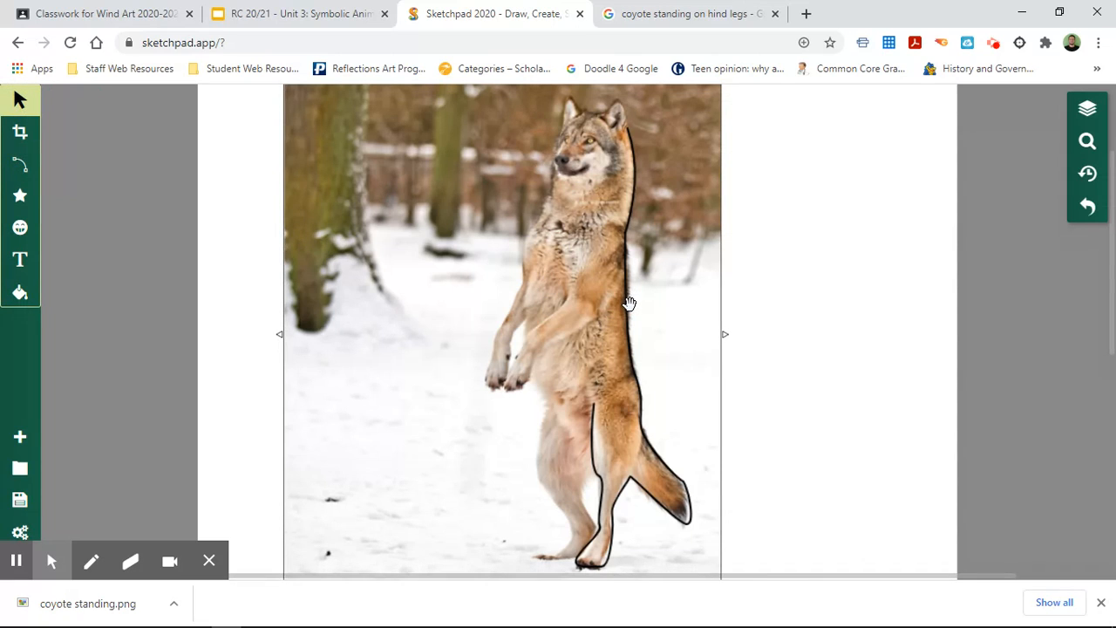